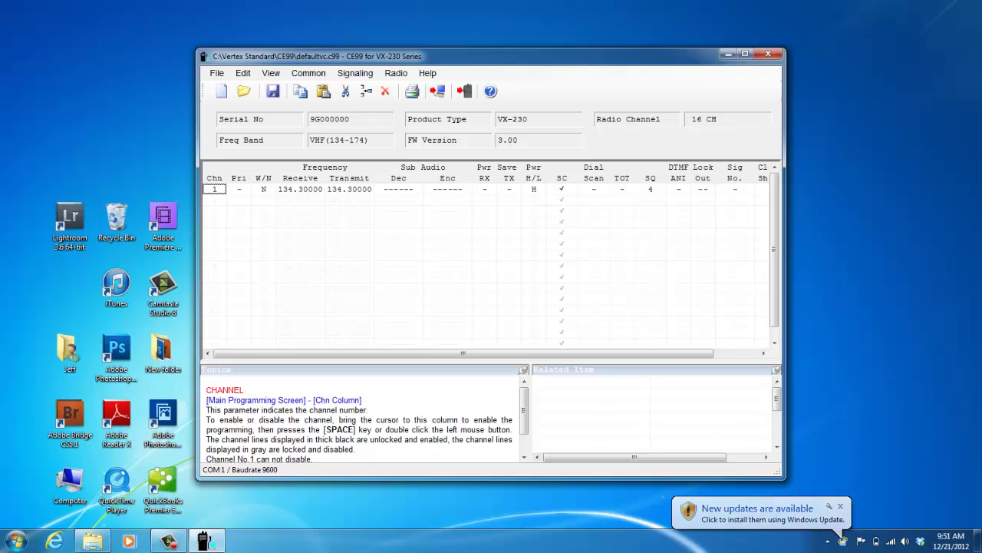
# Step: Maximize the programming window and configure the connection to COM3 (FIF-12) with a baud rate of 38400
pyautogui.click(744, 54)
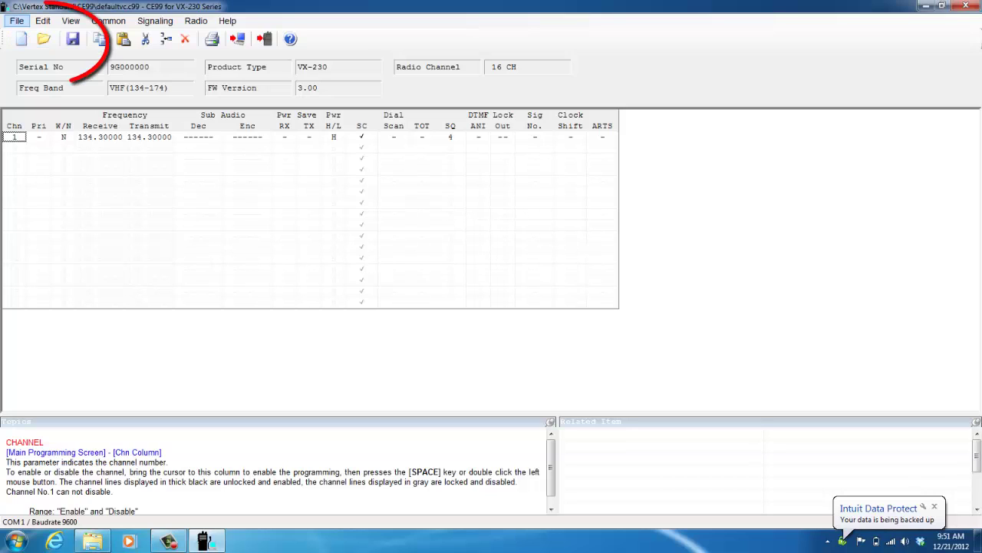
pyautogui.hotkey('alt', 'f')
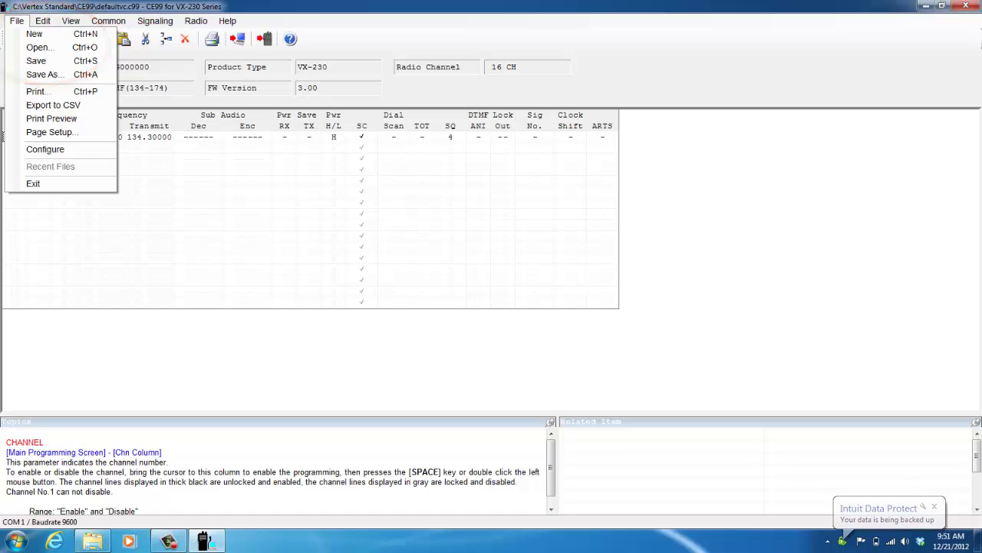
pyautogui.press('Return')
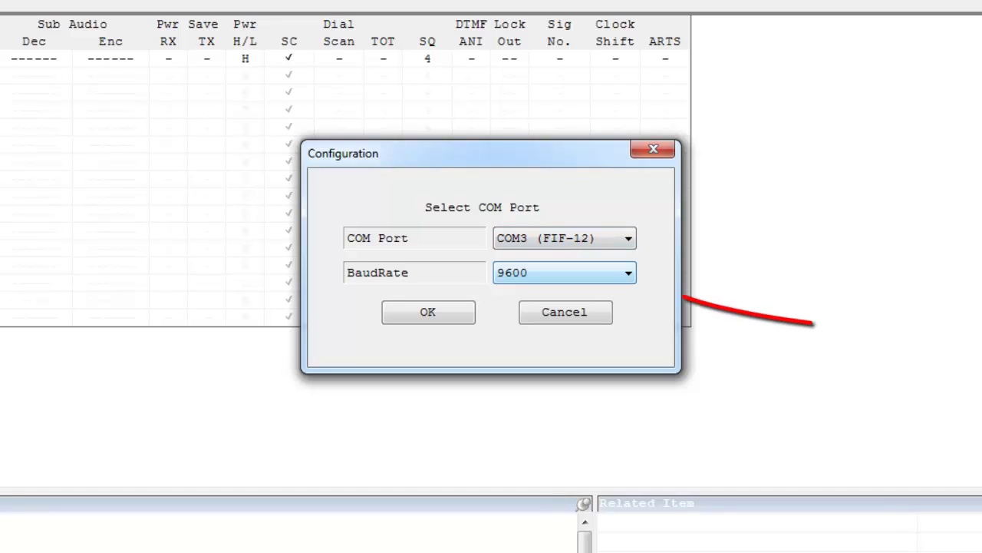
pyautogui.hotkey('alt', 'Down')
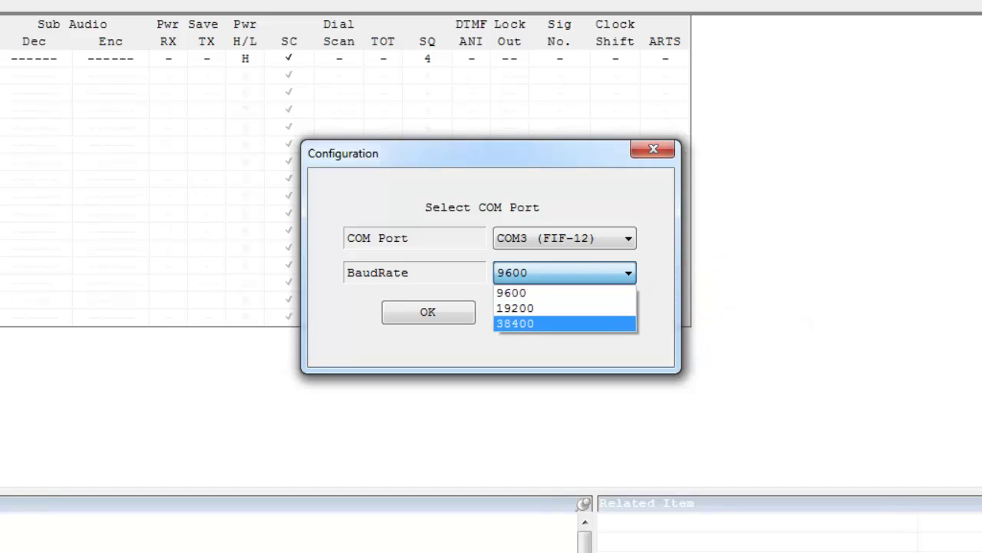
pyautogui.press('Return')
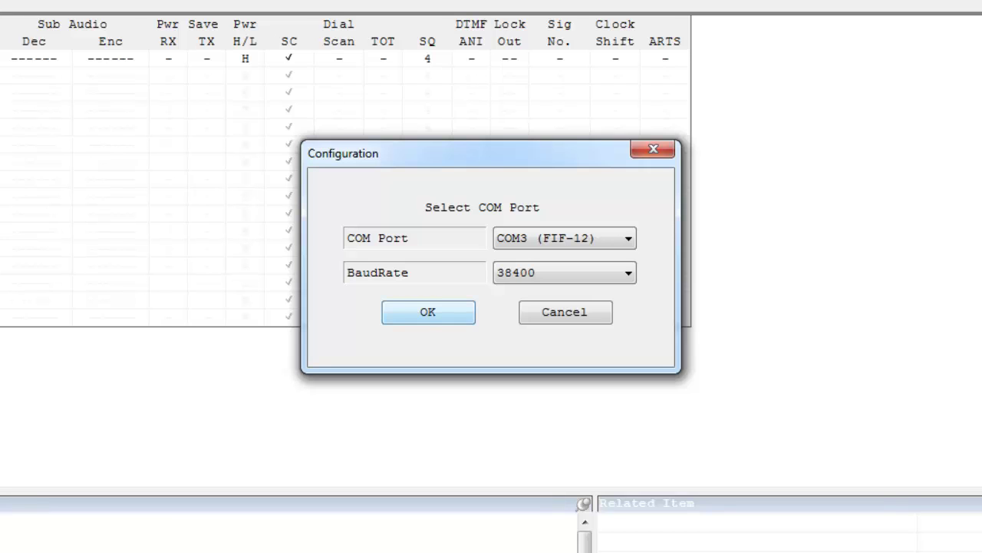
pyautogui.press('Return')
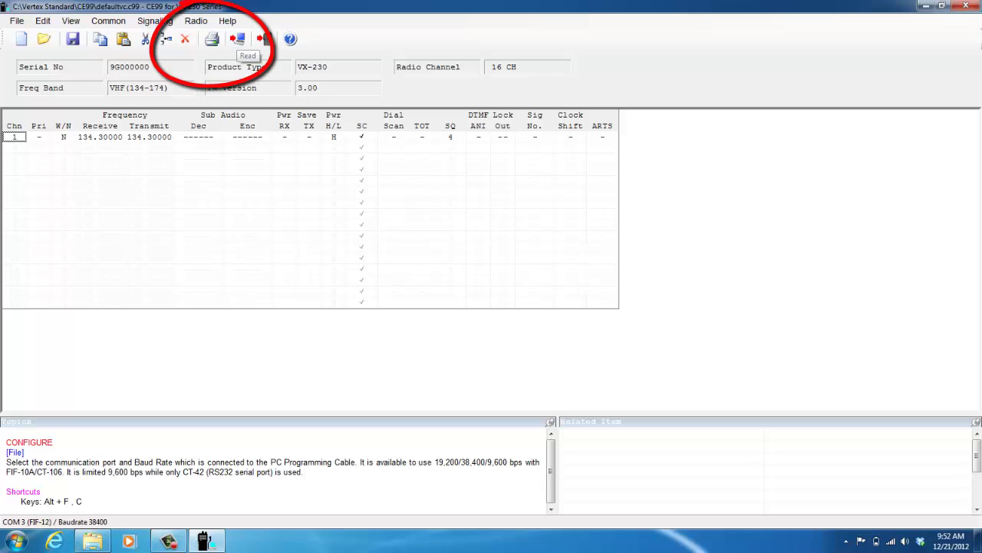
# Step: Read the current programming from the connected radio and acknowledge completion
pyautogui.click(196, 21)
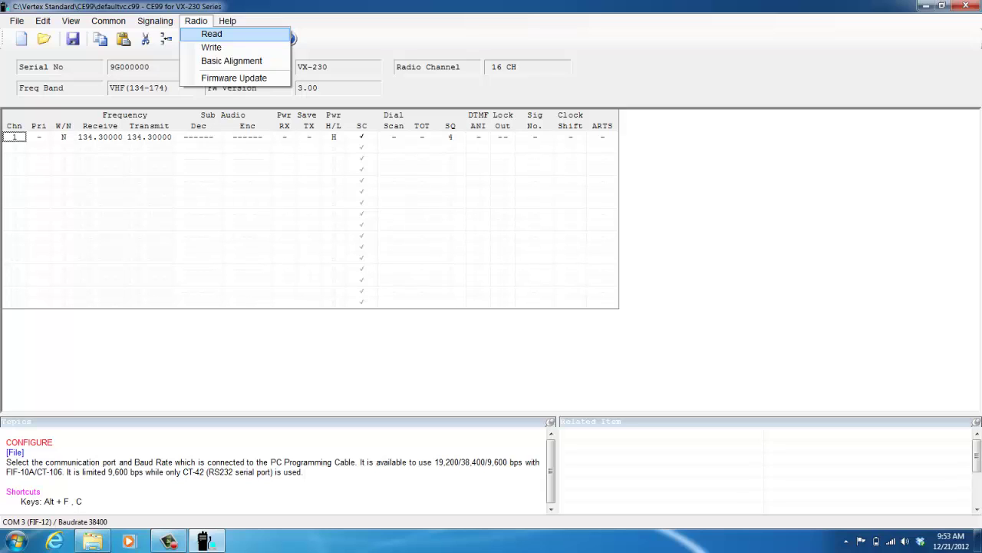
pyautogui.press('Return')
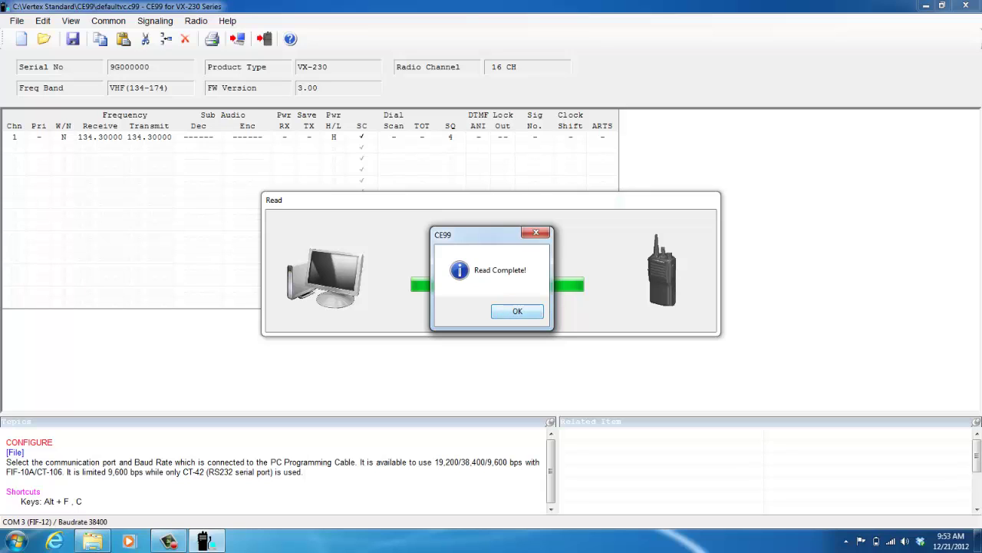
pyautogui.press('Return')
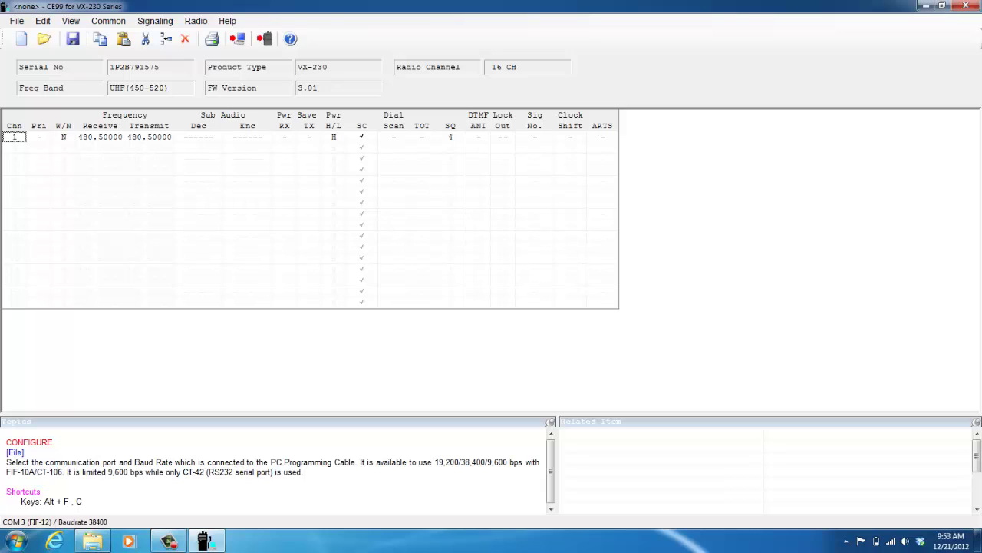
# Step: Enable channels 2, 3 and 4 in the channel list
pyautogui.press('Down')
pyautogui.hotkey('ctrl', 'v')
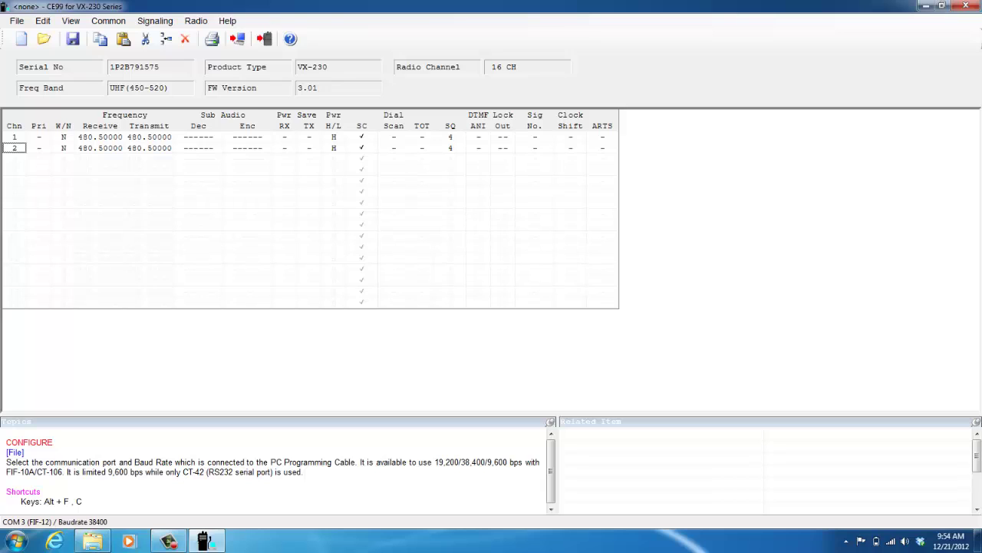
pyautogui.click(14, 159)
pyautogui.hotkey('ctrl', 'v')
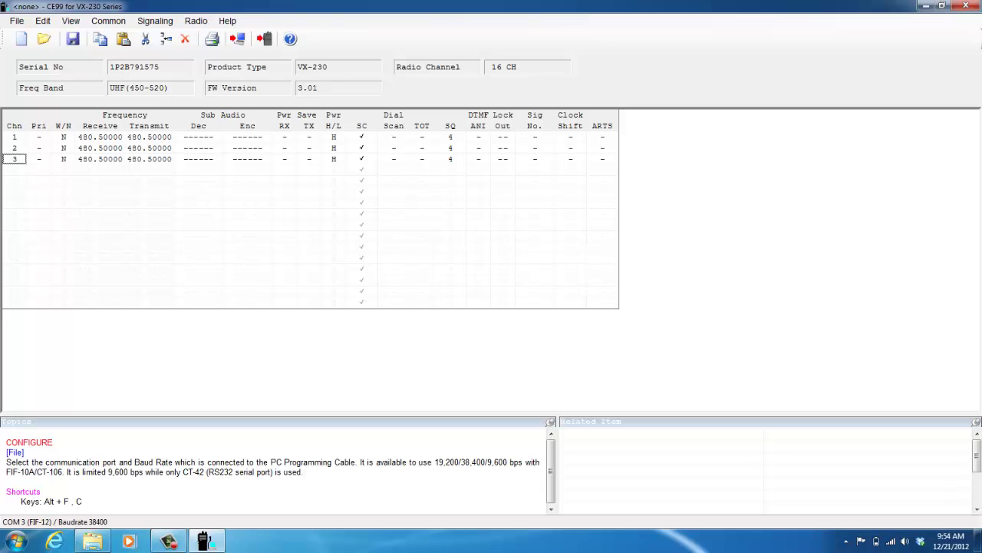
pyautogui.click(14, 170)
pyautogui.hotkey('ctrl', 'v')
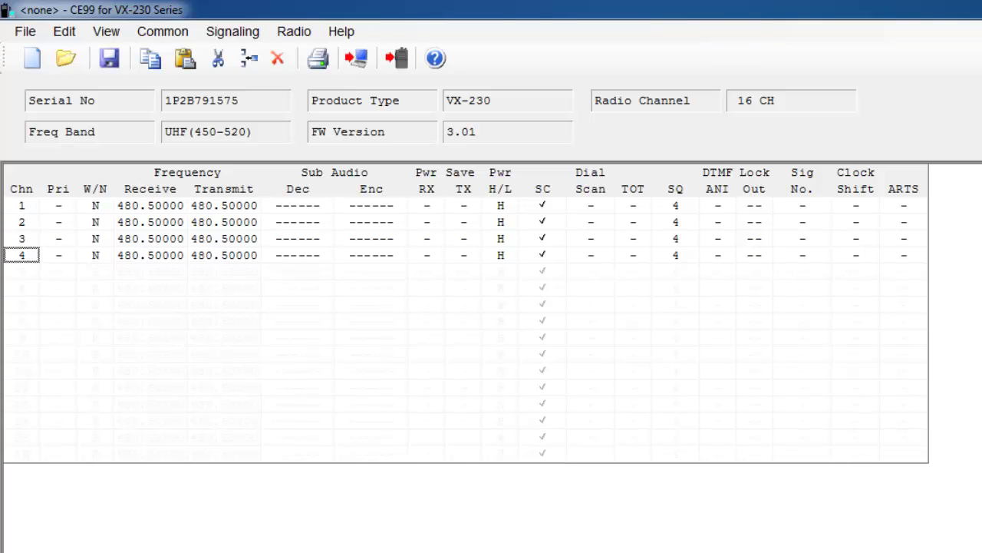
# Step: Toggle channel 1's W/N bandwidth setting back and forth, ending on N
pyautogui.click(95, 205)
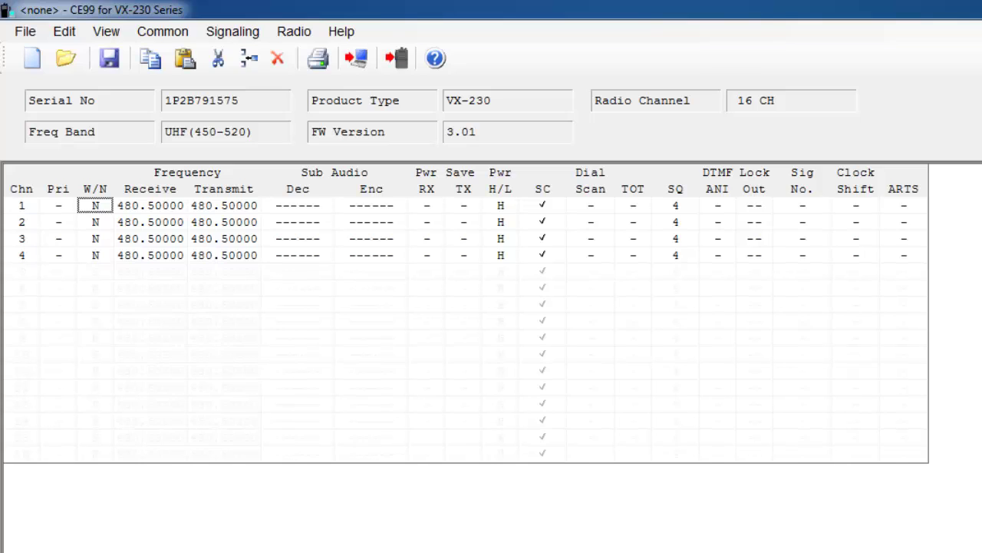
pyautogui.press('space')
pyautogui.press('space')
pyautogui.press('space')
pyautogui.press('space')
pyautogui.press('space')
pyautogui.press('space')
# Step: Set the receive frequency of channel 1 to 454.55 and of channel 2 to 454.6
pyautogui.click(150, 204)
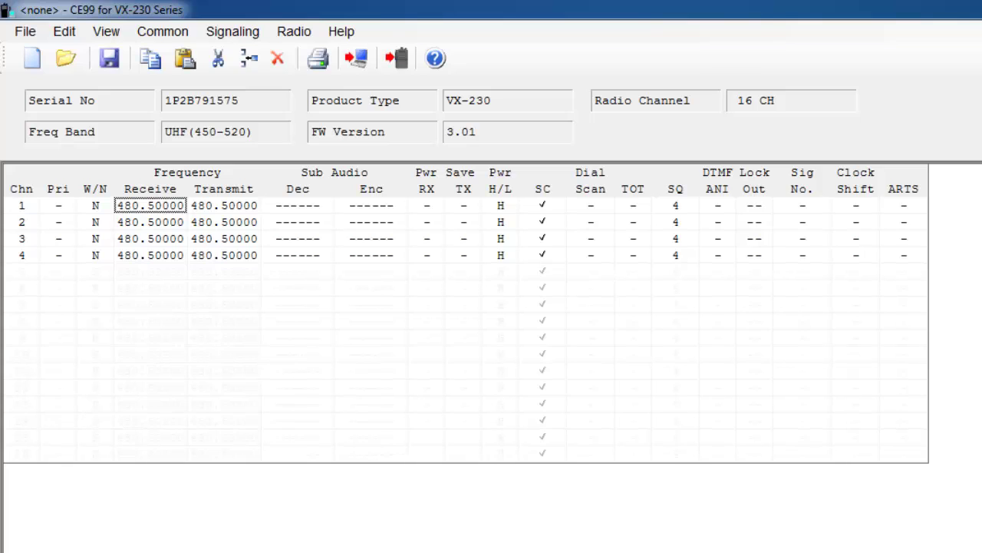
pyautogui.write('454.')
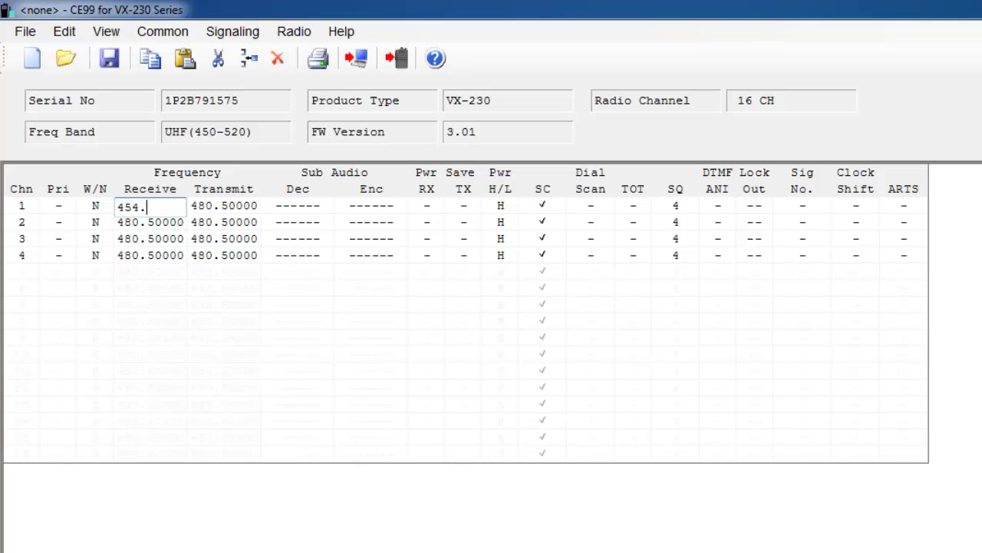
pyautogui.write('55')
pyautogui.press('Return')
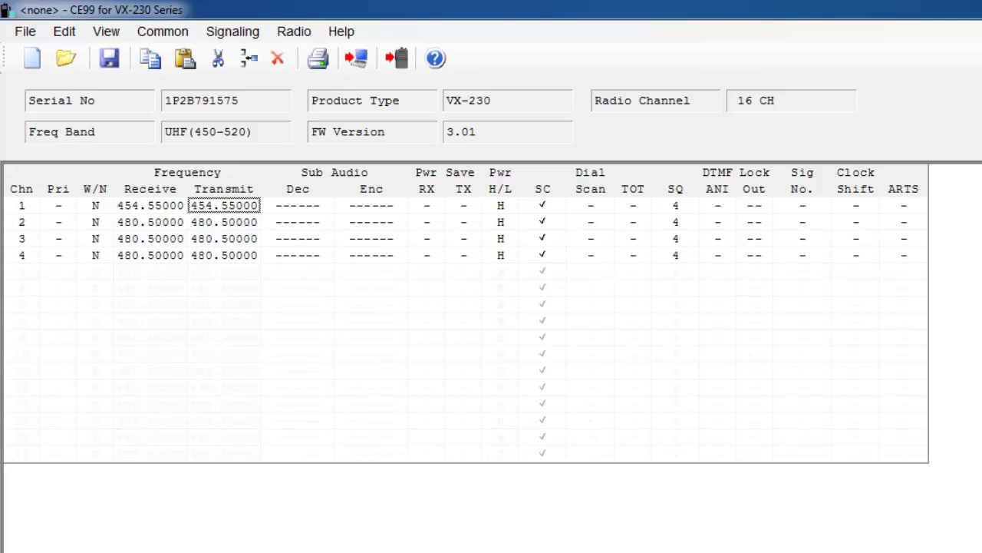
pyautogui.click(150, 222)
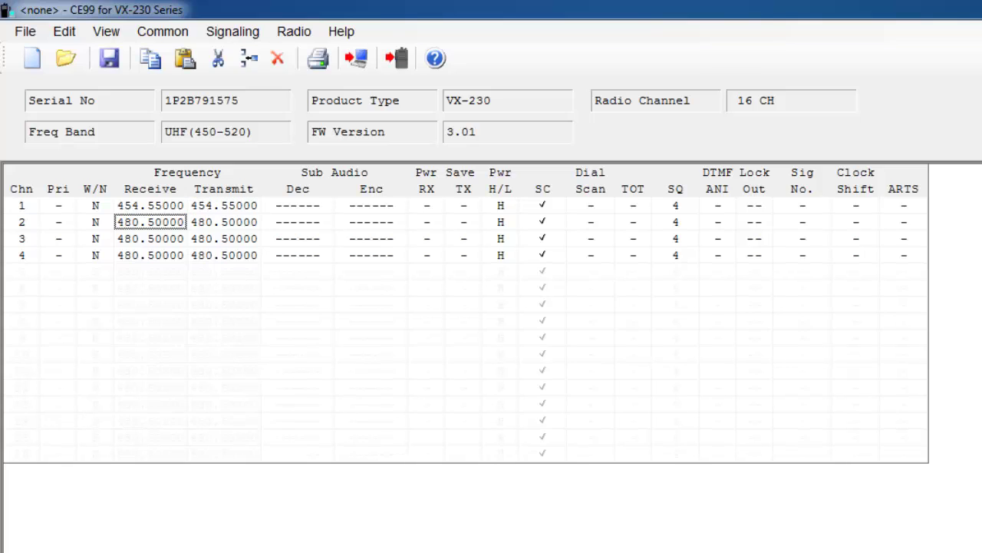
pyautogui.write('4')
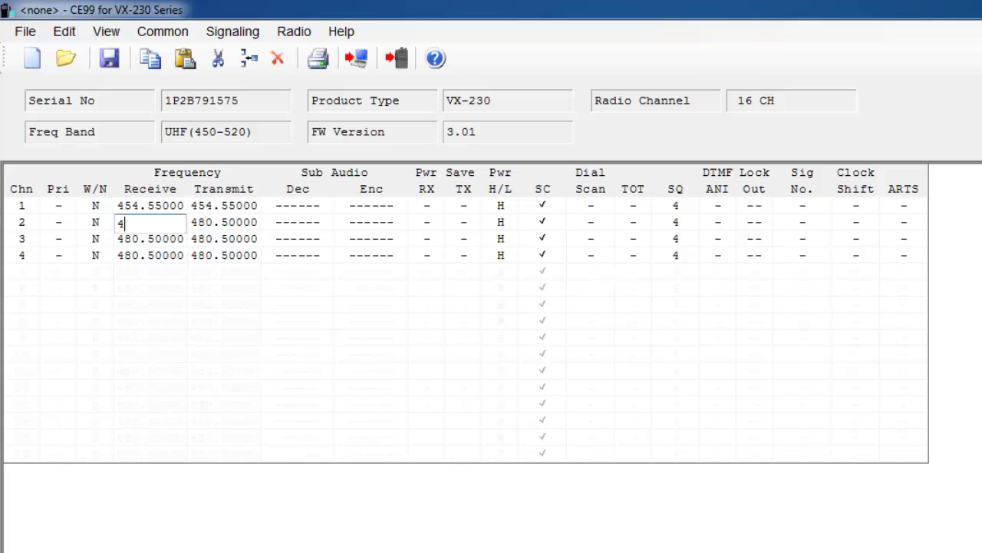
pyautogui.write('54.6')
pyautogui.press('Return')
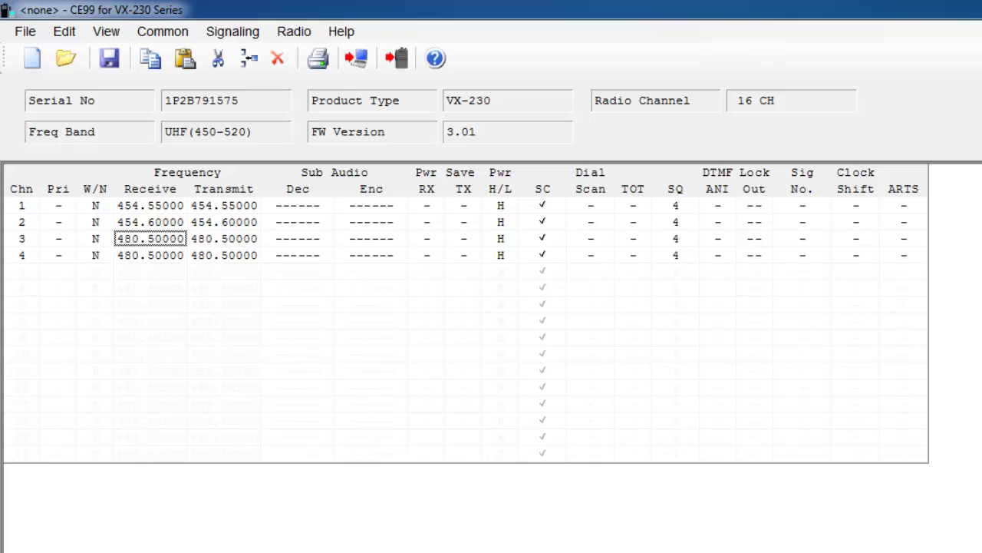
# Step: Try the out-of-range receive frequencies 544 and 131 on channel 3
pyautogui.write('544')
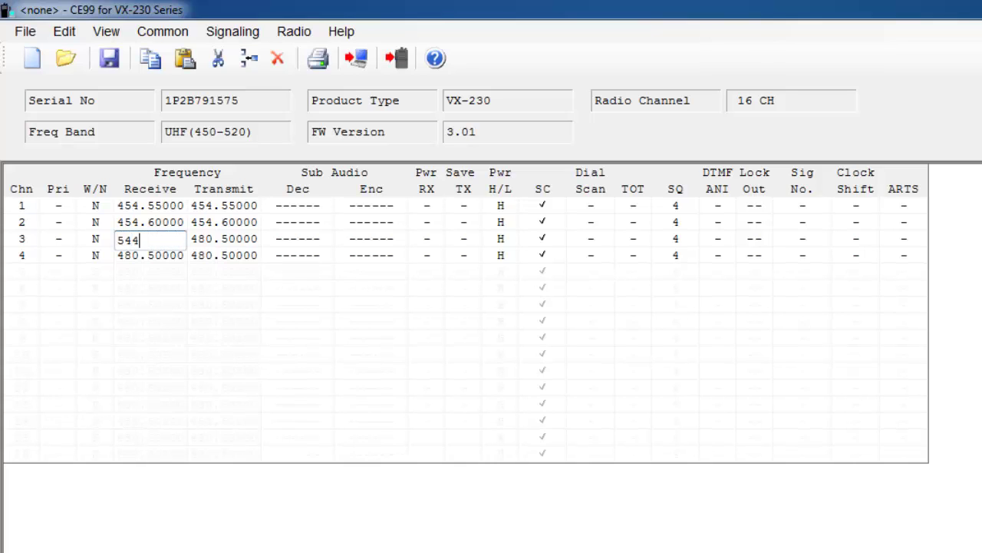
pyautogui.press('Return')
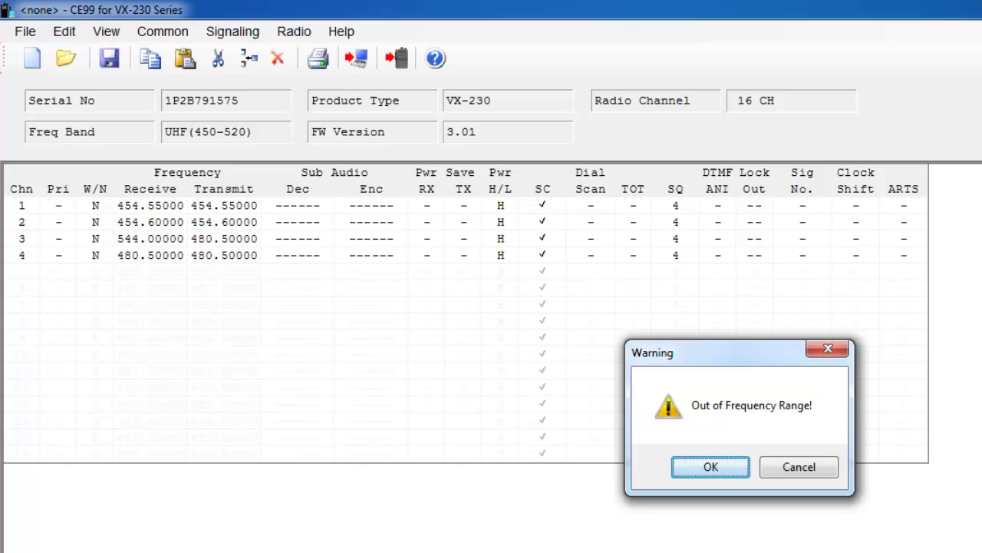
pyautogui.press('Return')
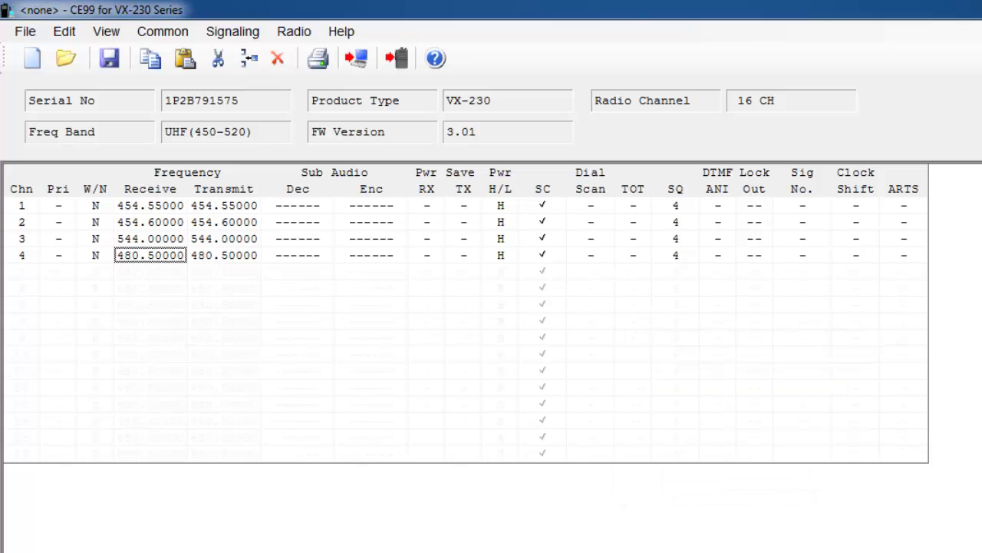
pyautogui.click(150, 238)
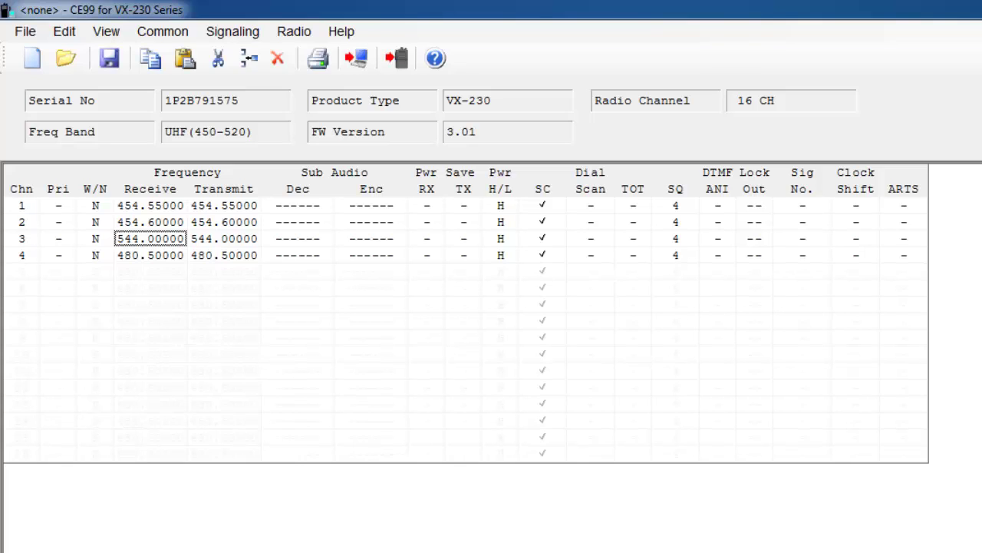
pyautogui.write('131')
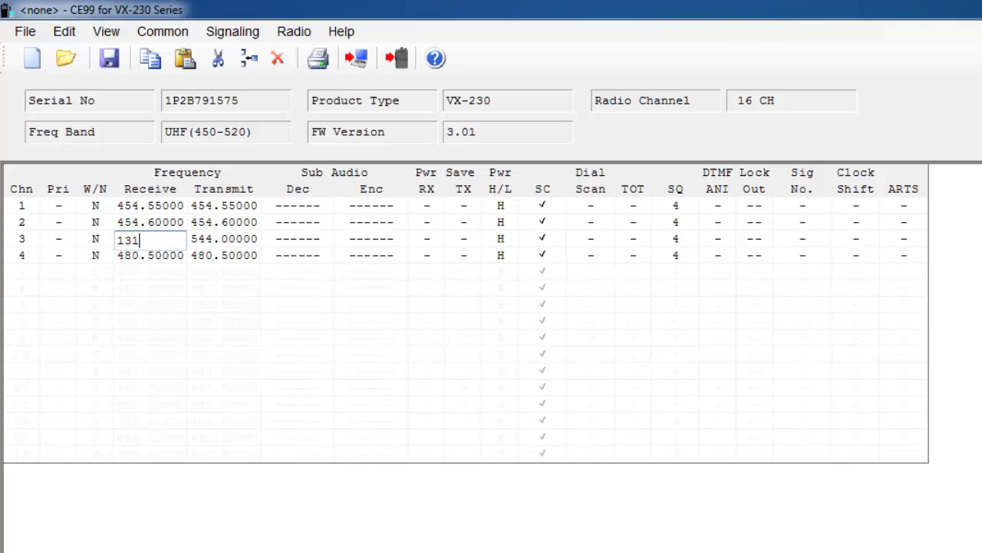
pyautogui.press('Return')
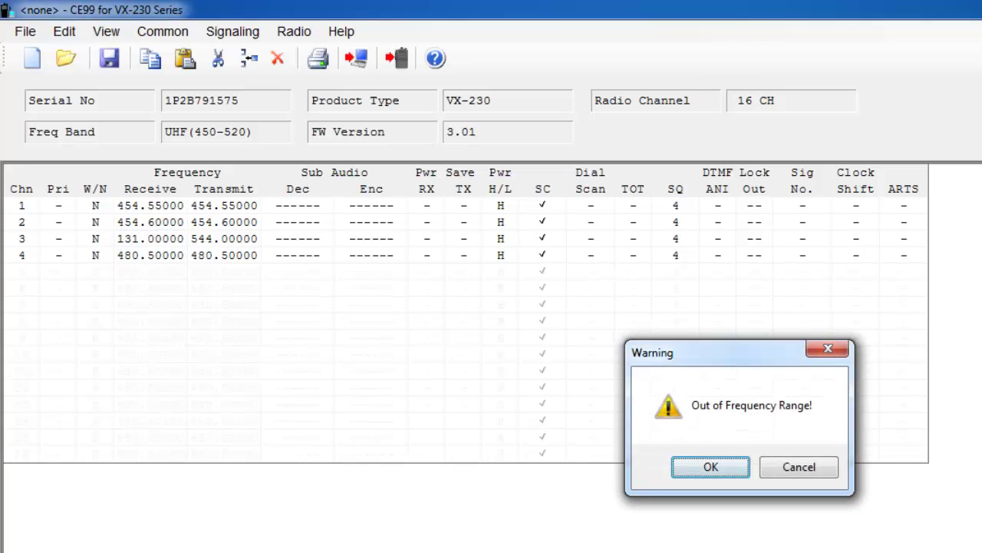
pyautogui.press('Return')
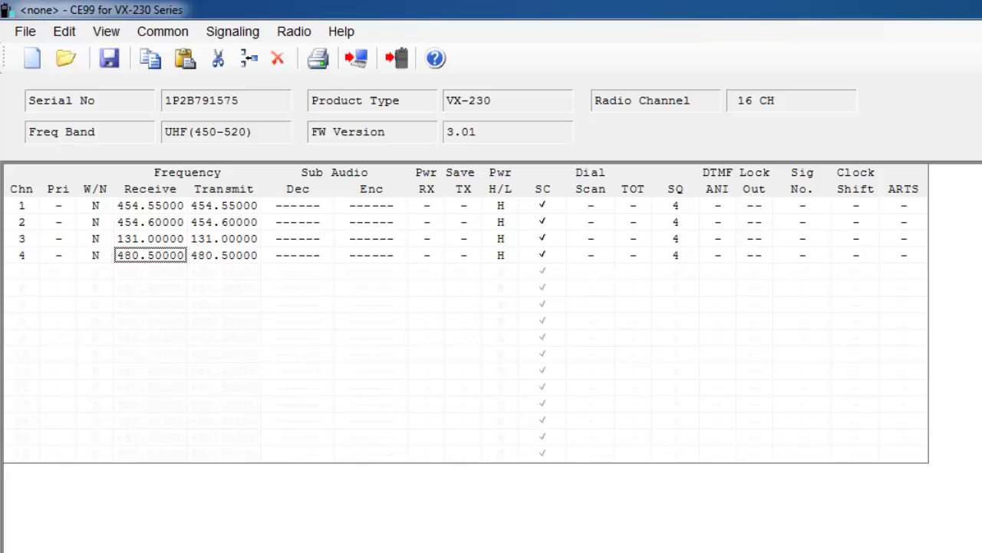
# Step: Set channel 3's receive frequency to 451.8
pyautogui.click(150, 238)
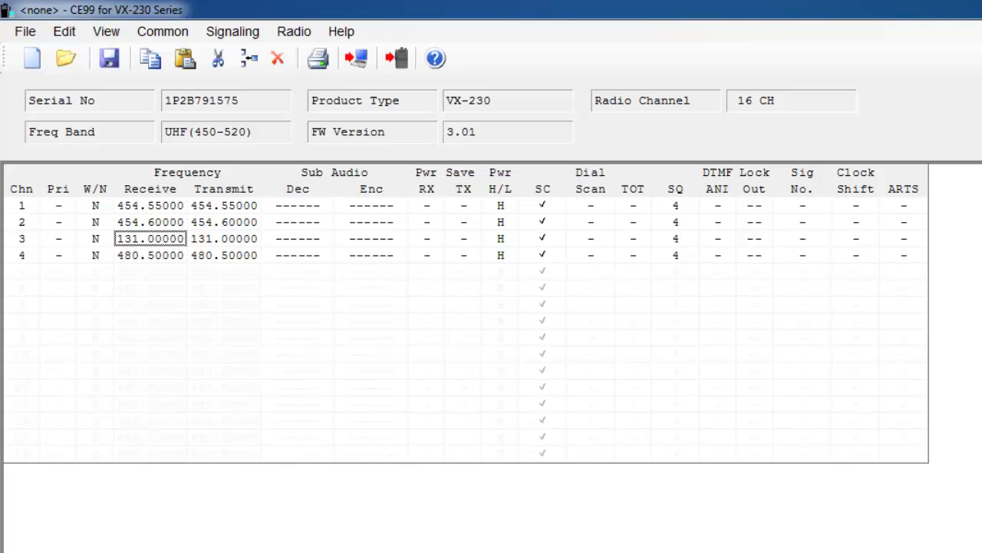
pyautogui.write('4')
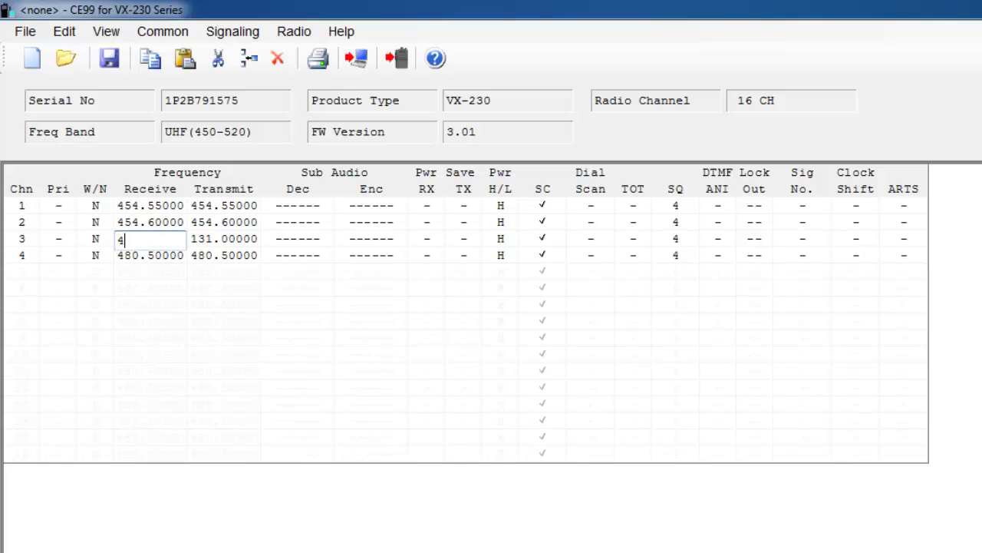
pyautogui.write('51.8')
pyautogui.press('Return')
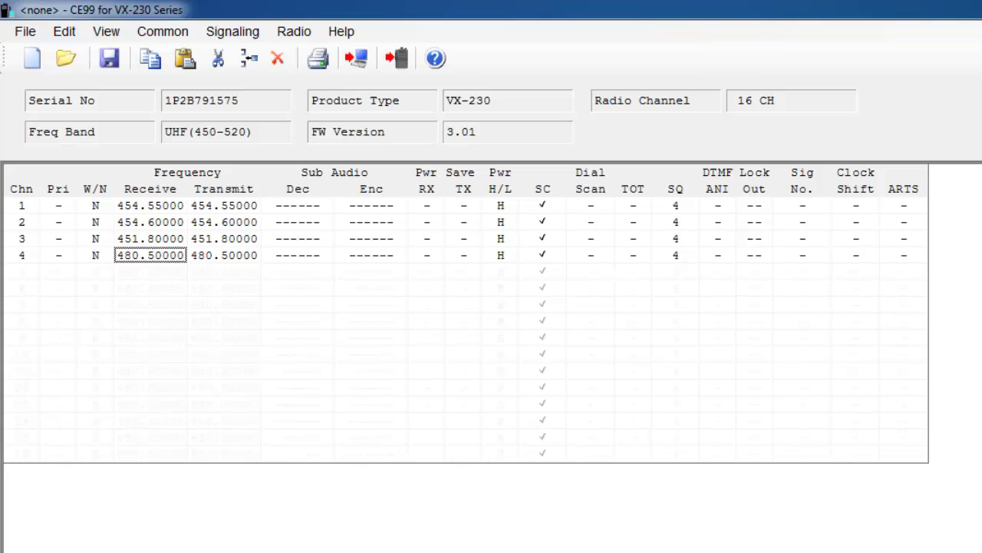
# Step: Assign a CTCSS decode tone of 74.4 to channel 1
pyautogui.click(297, 205)
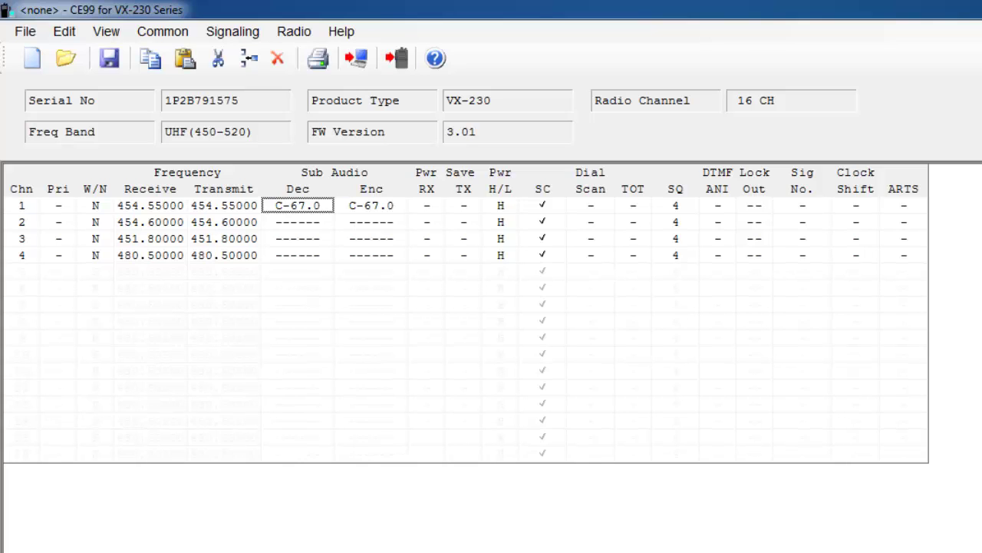
pyautogui.press('Return')
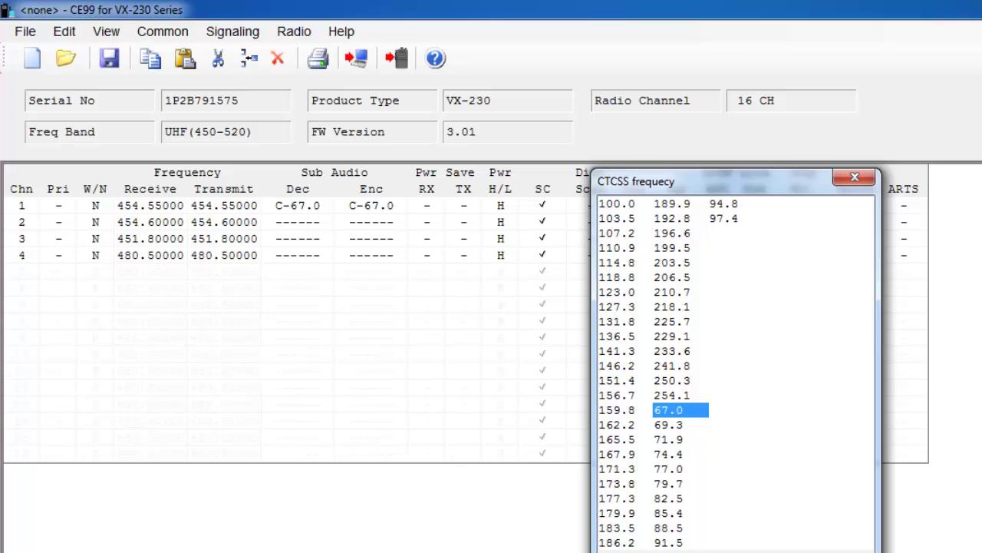
pyautogui.press('Down')
pyautogui.press('Down')
pyautogui.press('Down')
pyautogui.press('Return')
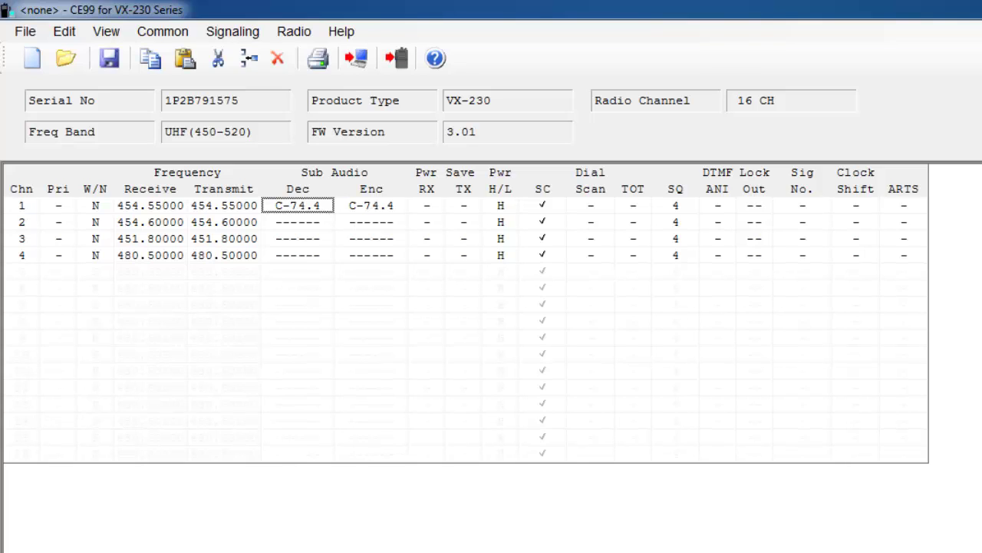
# Step: Assign the normal DCS decode code 712 to channel 2
pyautogui.click(298, 222)
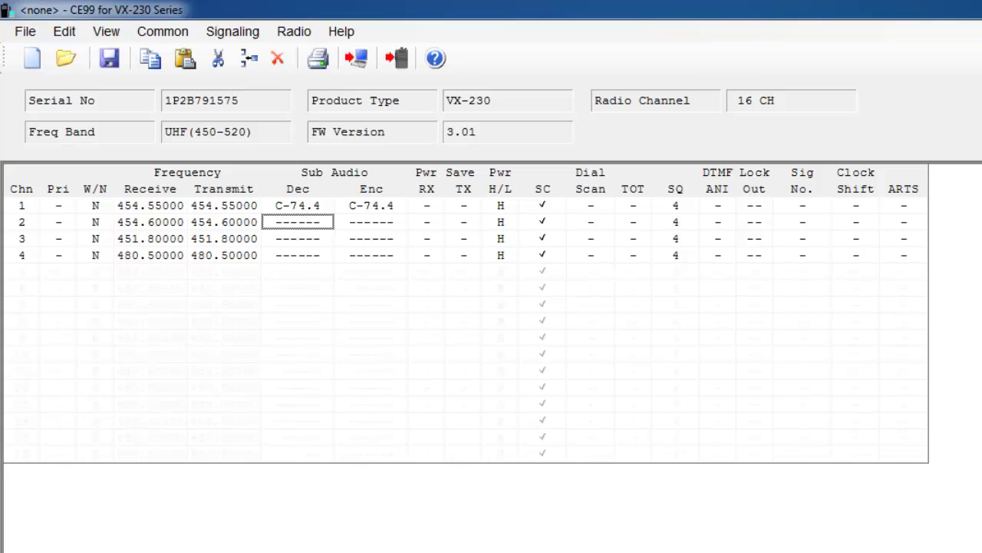
pyautogui.press('Down')
pyautogui.press('d')
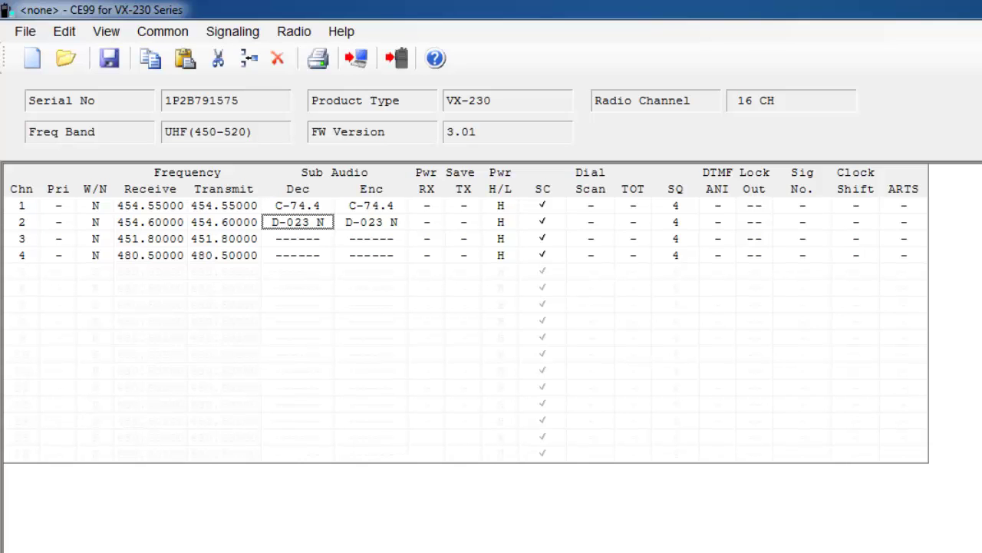
pyautogui.press('Return')
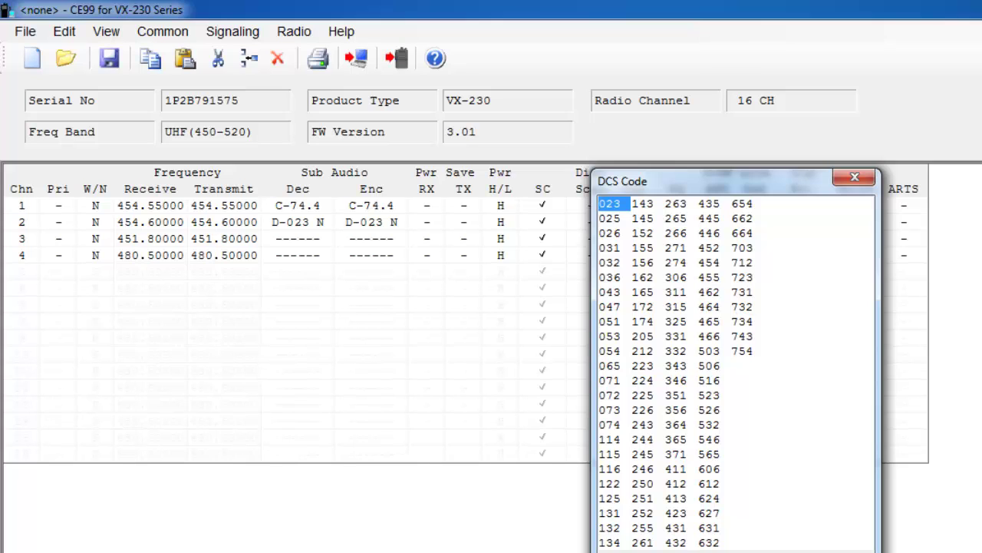
pyautogui.click(742, 262)
pyautogui.press('Return')
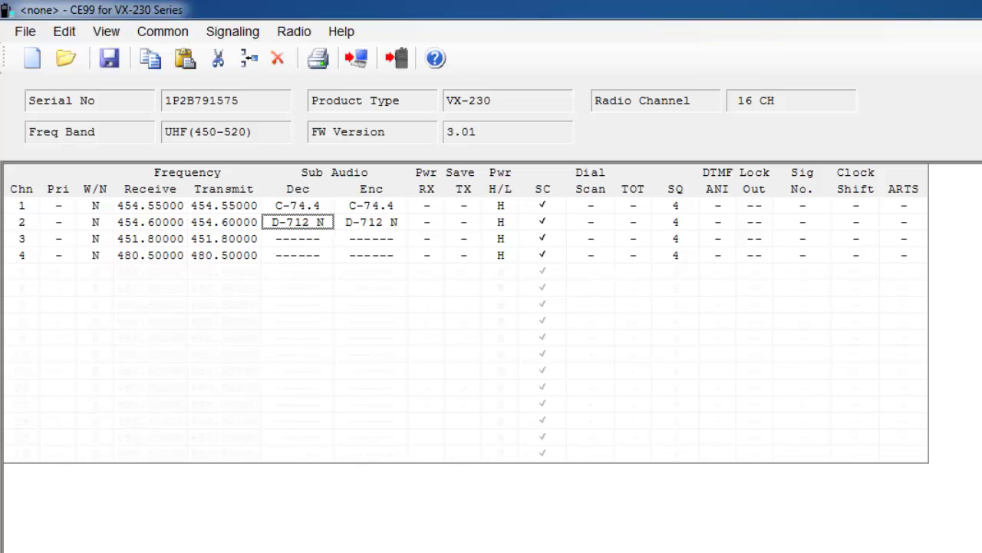
# Step: Set channel 3's decode tone to CTCSS 67.0 and channel 4's decode code to DCS 101
pyautogui.click(298, 237)
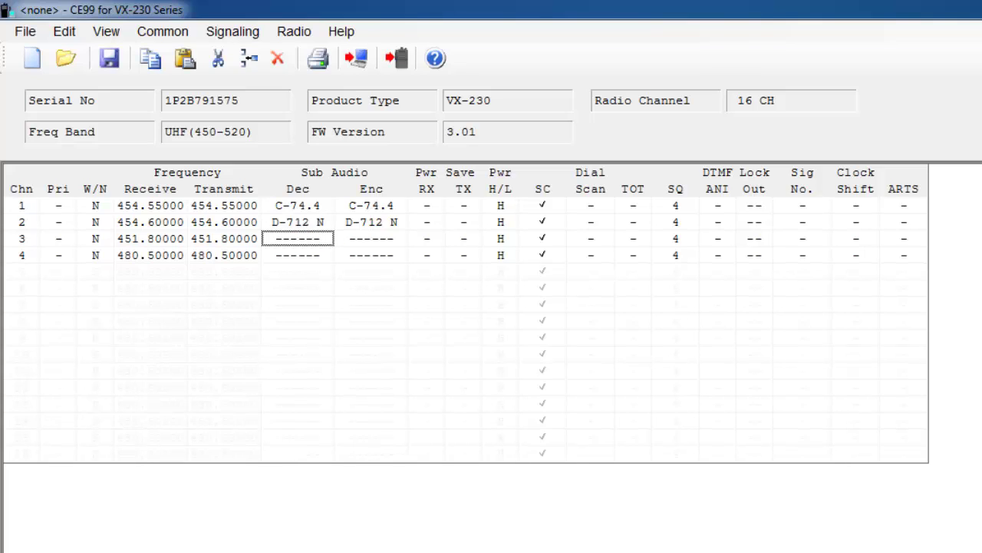
pyautogui.write('C-')
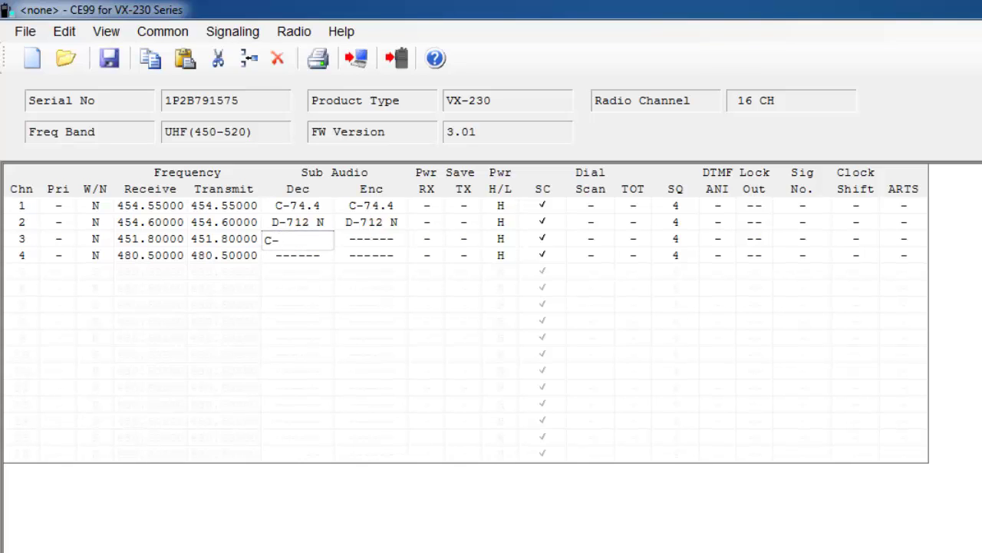
pyautogui.write('67')
pyautogui.press('Return')
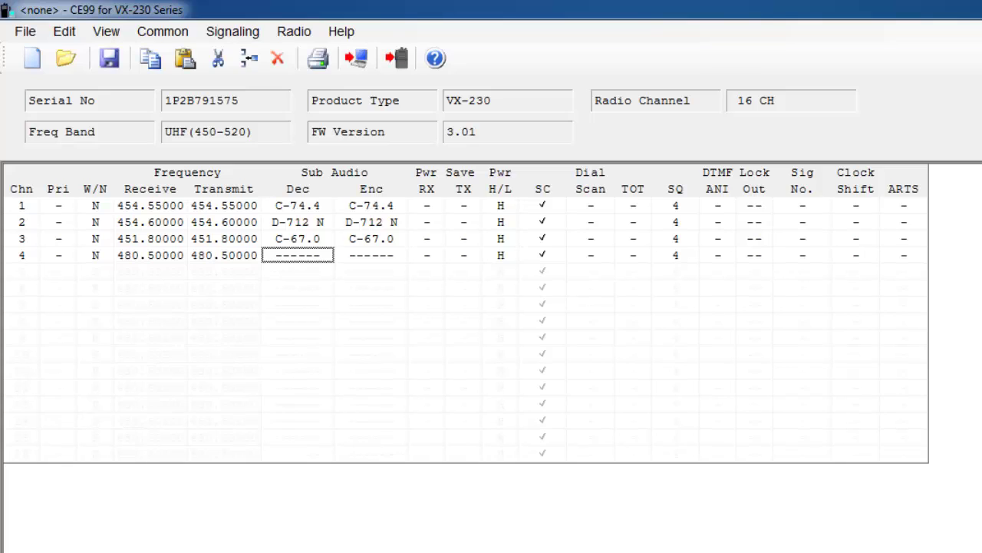
pyautogui.write('D-')
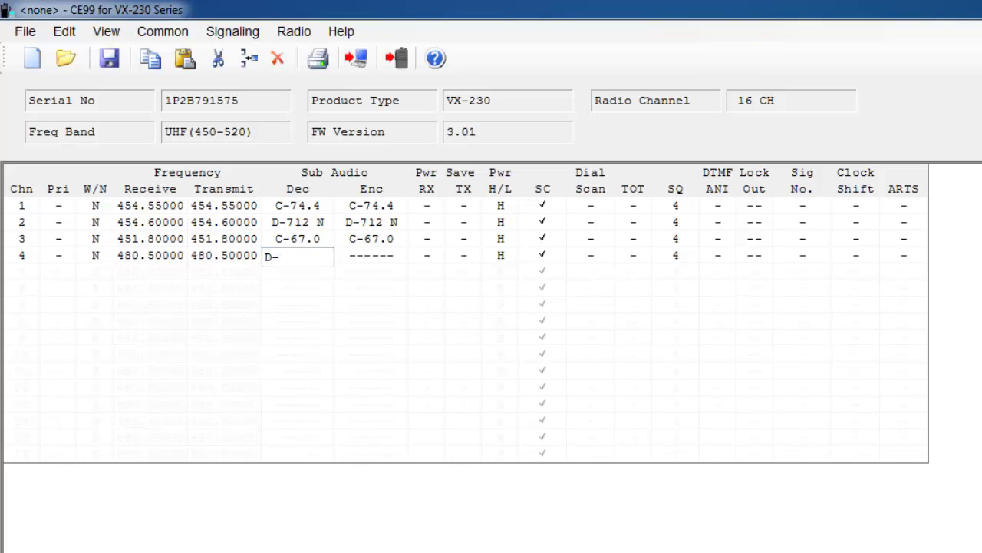
pyautogui.write('101')
pyautogui.press('Return')
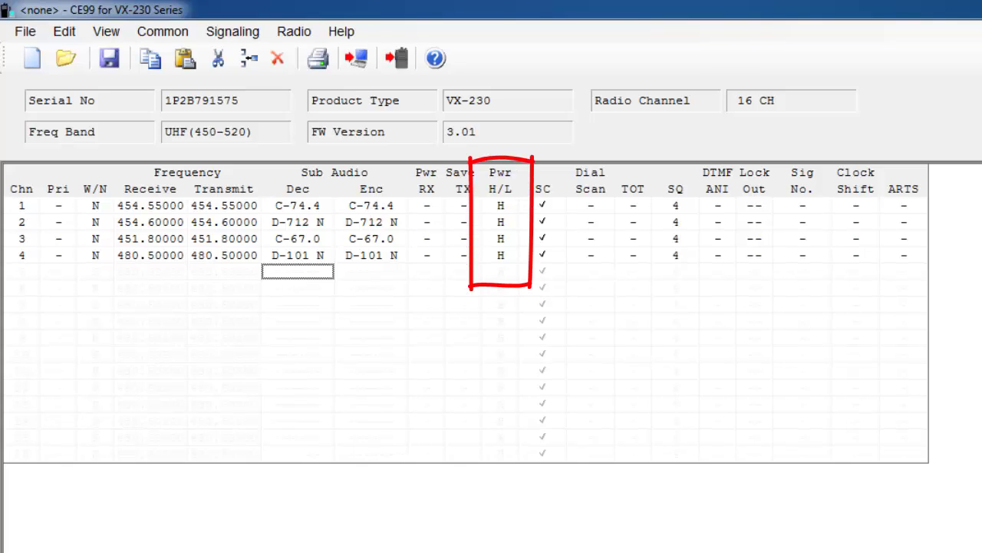
# Step: Switch channel 1's power level to low and back to high
pyautogui.click(500, 205)
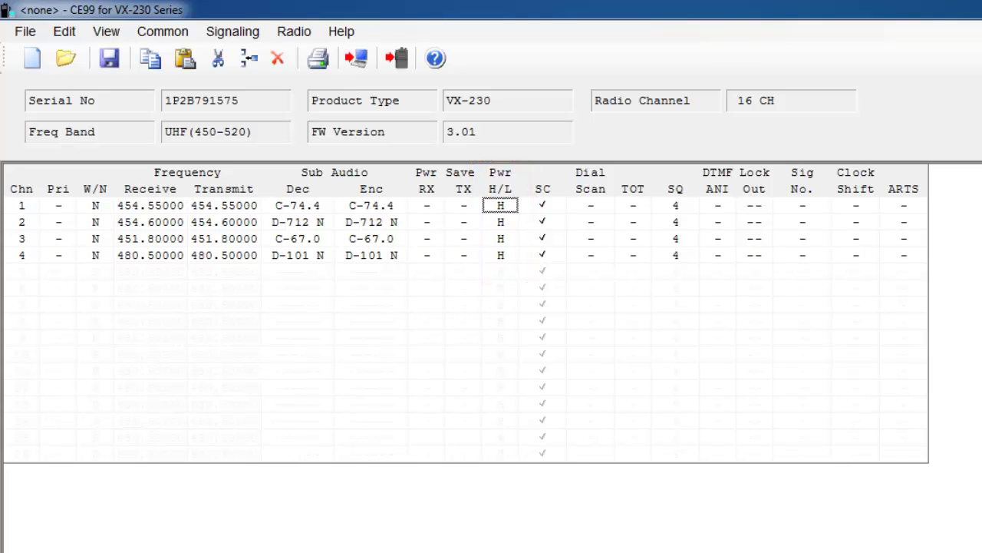
pyautogui.press('l')
pyautogui.press('h')
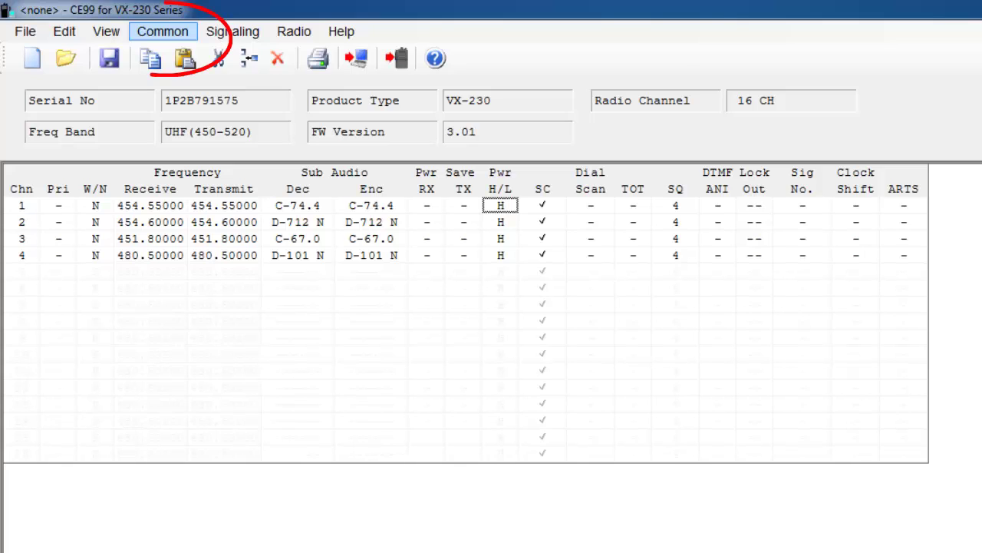
# Step: Assign the Scan function to a short press of the Side2 key in the common key function settings
pyautogui.click(163, 31)
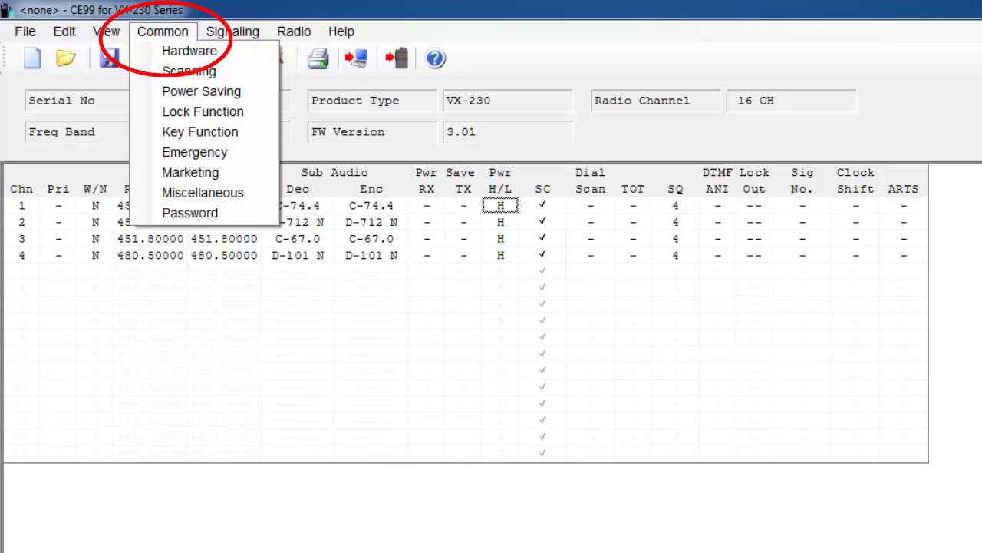
pyautogui.press('Down')
pyautogui.press('Down')
pyautogui.press('Down')
pyautogui.press('Down')
pyautogui.press('Down')
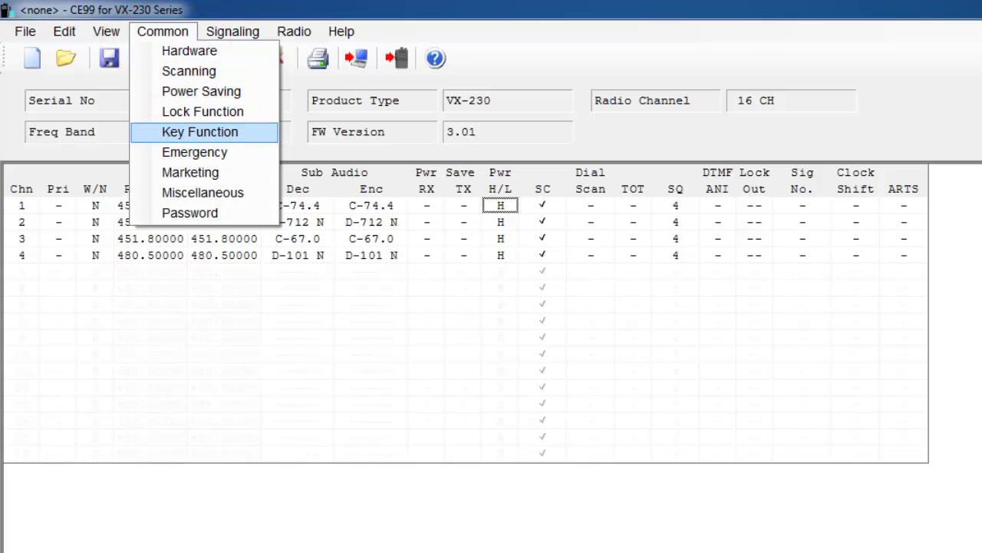
pyautogui.press('Return')
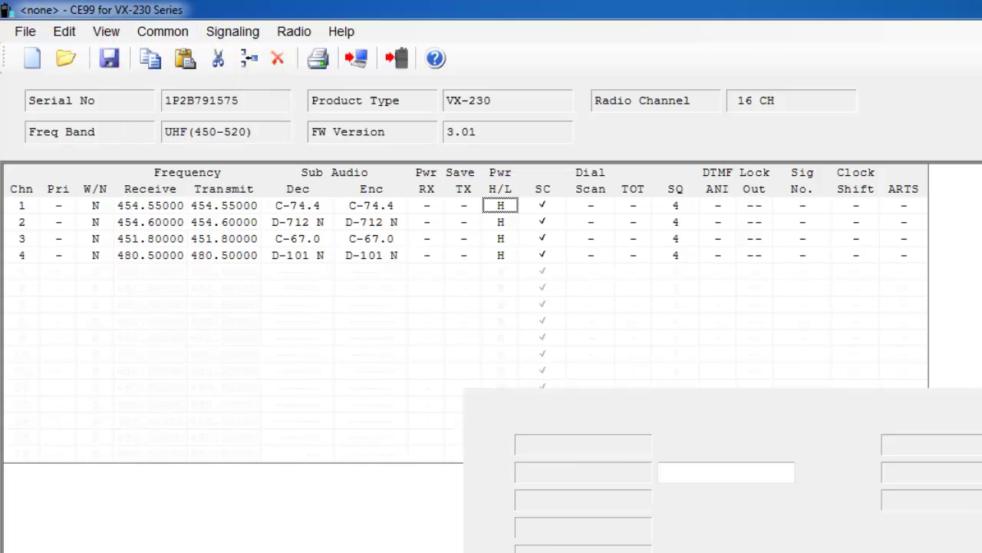
pyautogui.click(634, 338)
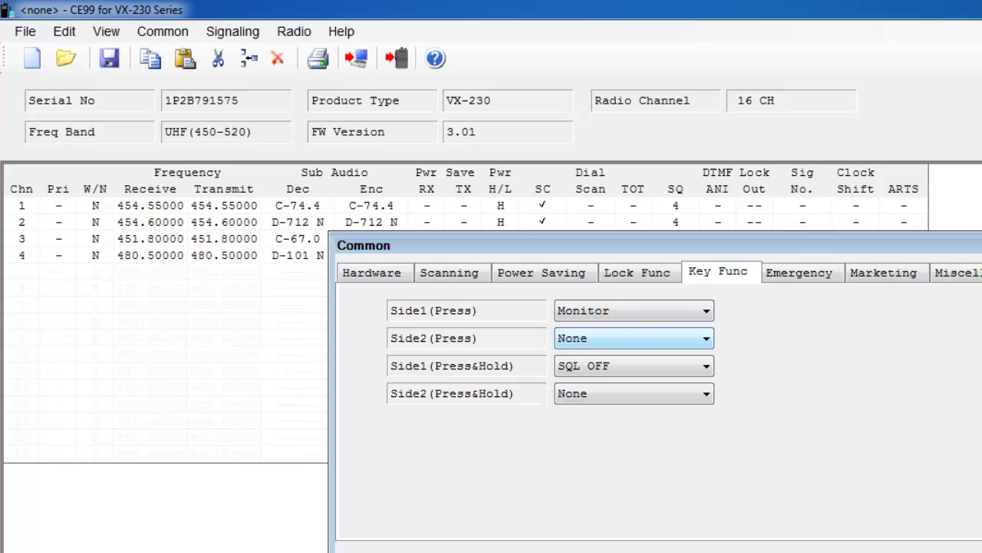
pyautogui.hotkey('alt', 'Down')
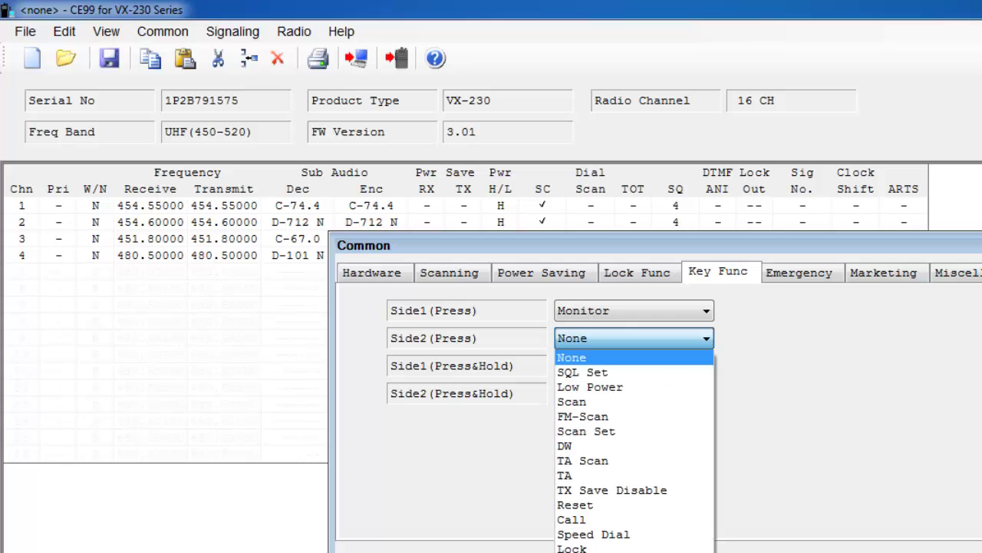
pyautogui.press('Down')
pyautogui.press('Down')
pyautogui.press('Down')
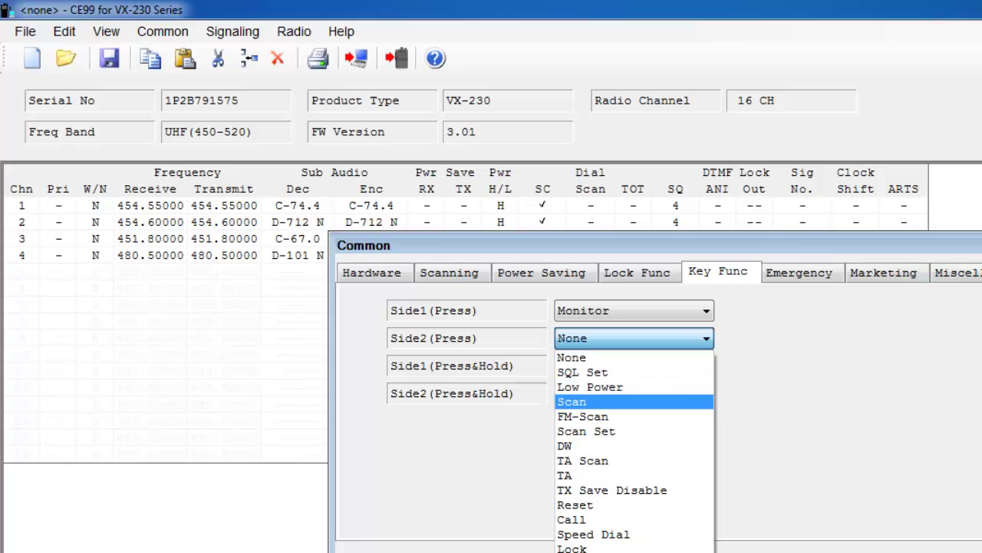
pyautogui.press('Return')
# Step: Read the help descriptions of the Monitor and Scan key functions, and close the key function settings
pyautogui.press('Tab')
pyautogui.press('Tab')
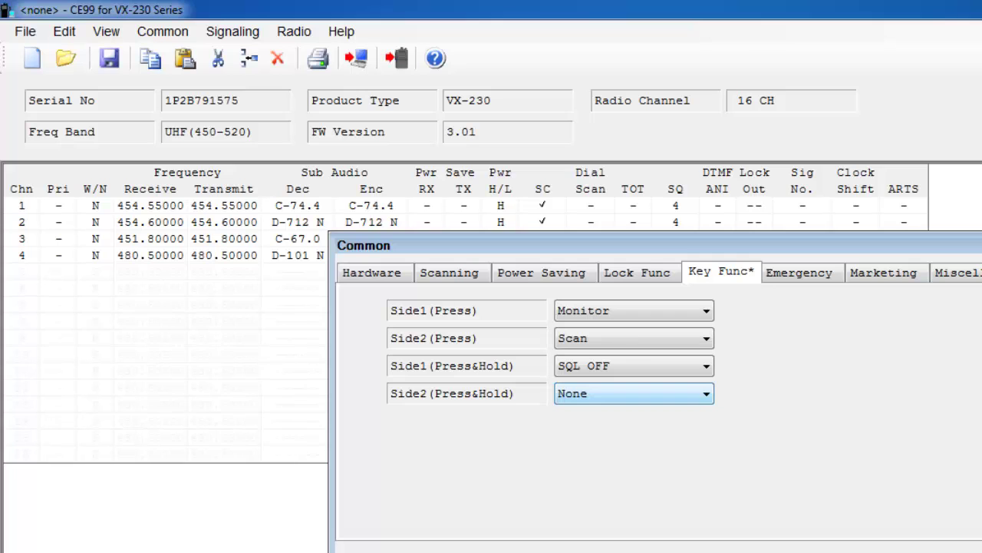
pyautogui.press('F1')
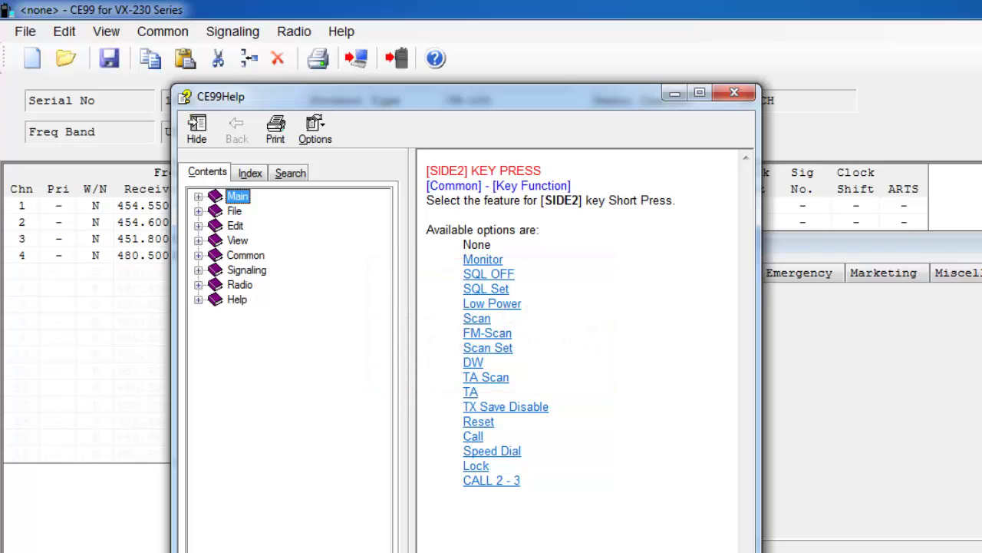
pyautogui.click(483, 259)
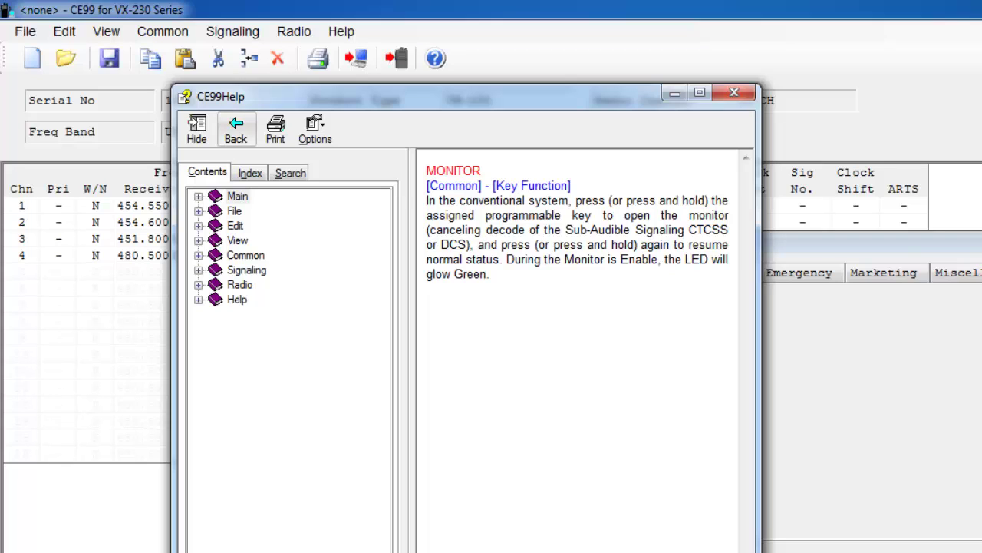
pyautogui.click(236, 129)
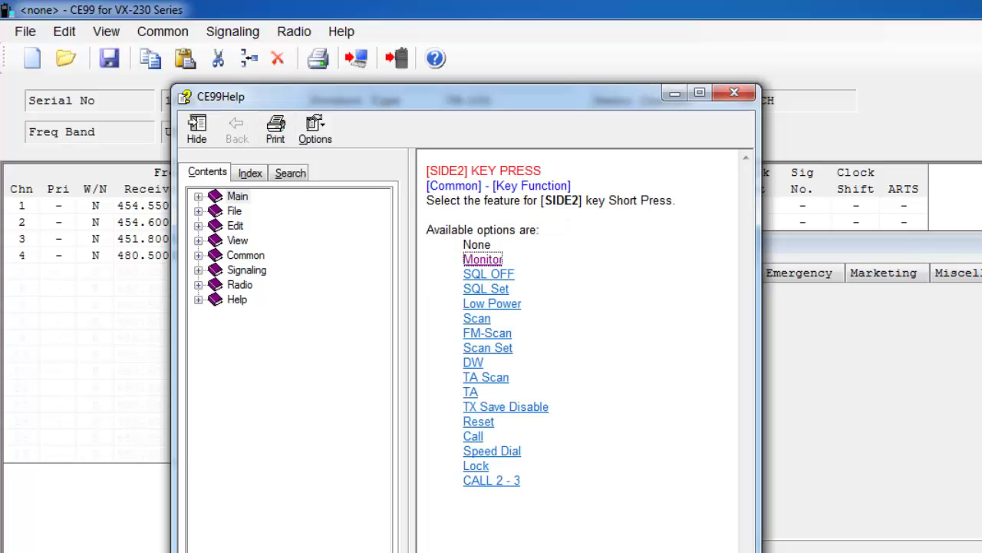
pyautogui.click(477, 318)
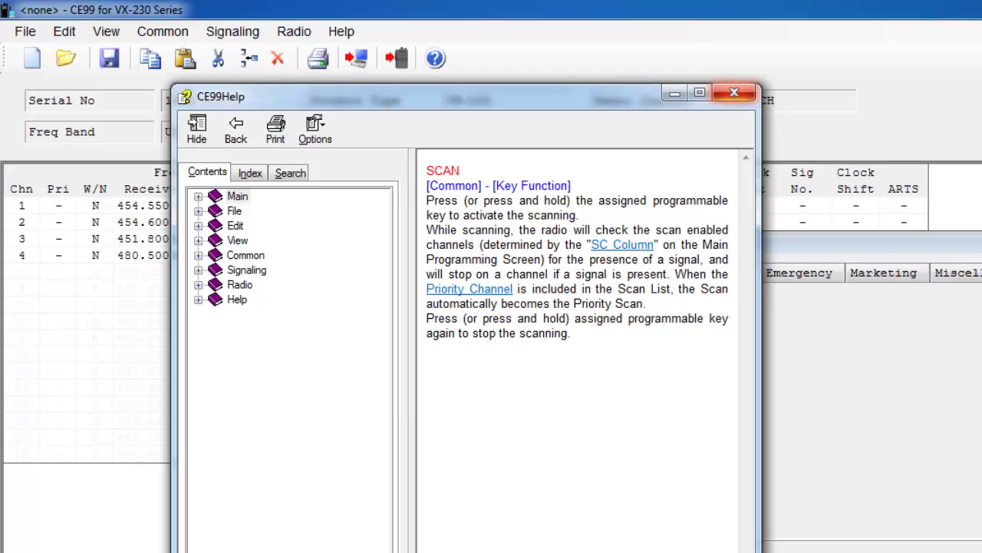
pyautogui.click(734, 92)
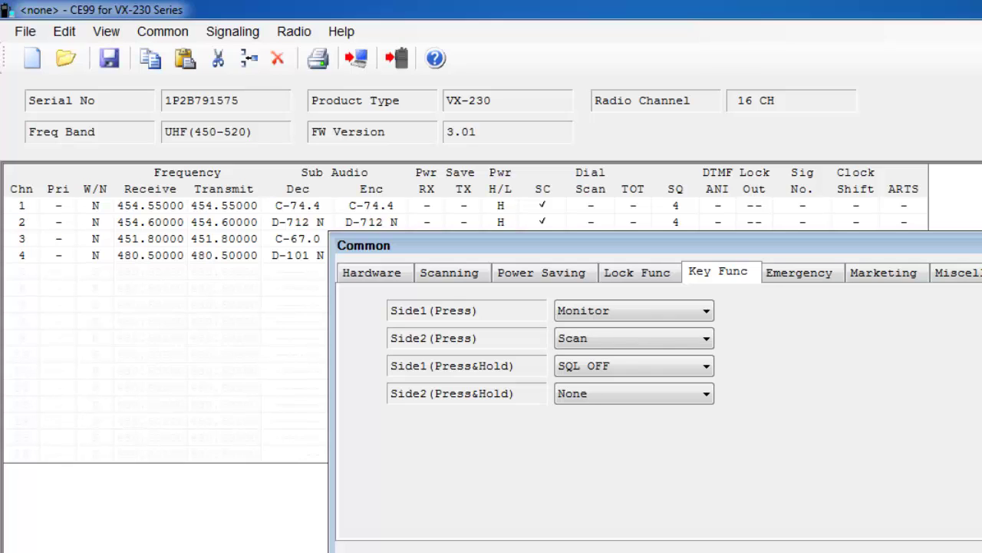
pyautogui.press('Escape')
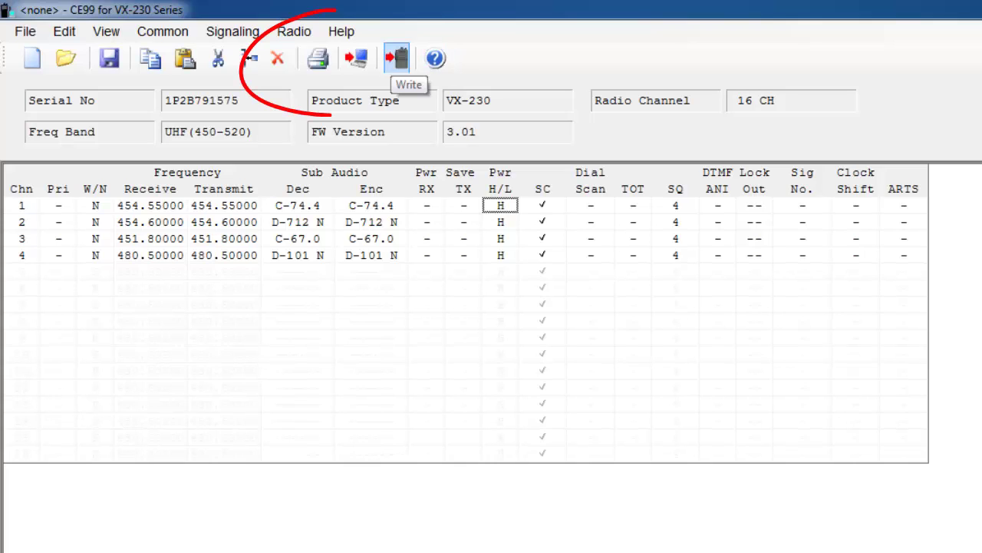
# Step: Write the programmed channel and key settings to the radio
pyautogui.click(294, 31)
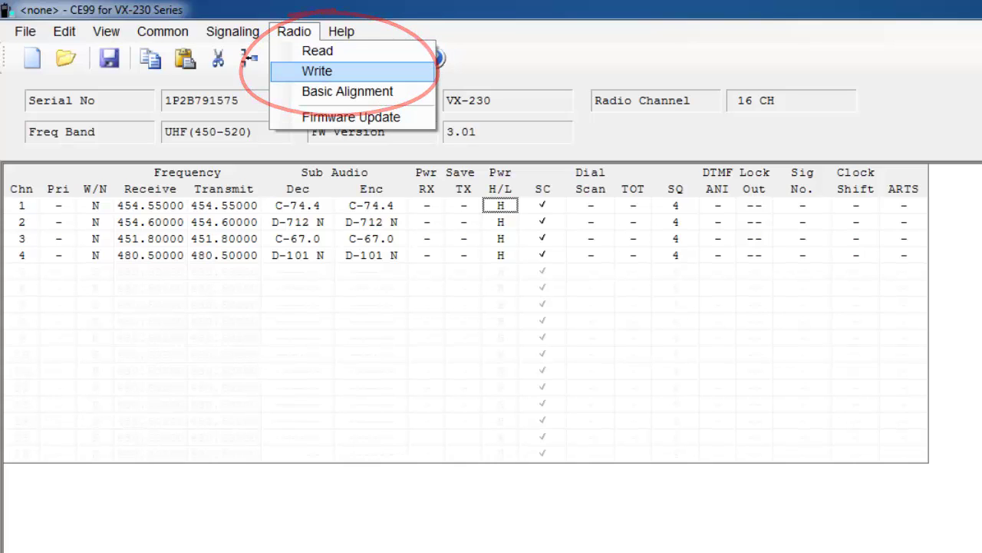
pyautogui.click(317, 70)
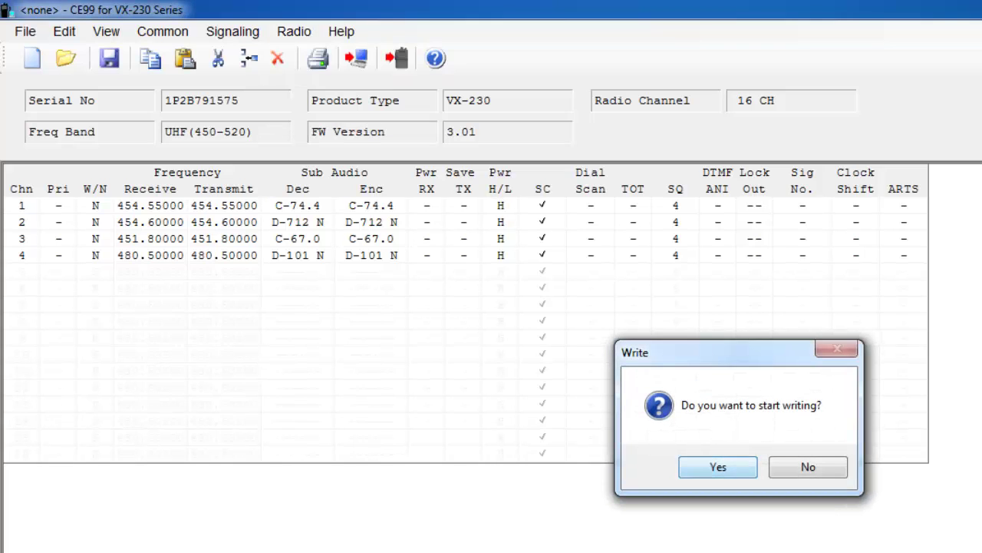
pyautogui.press('Return')
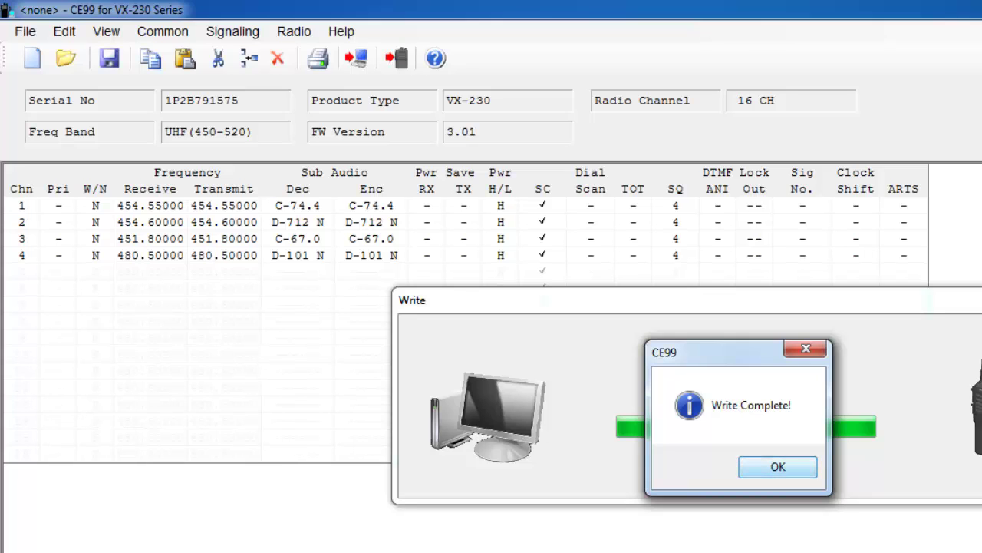
pyautogui.press('Return')
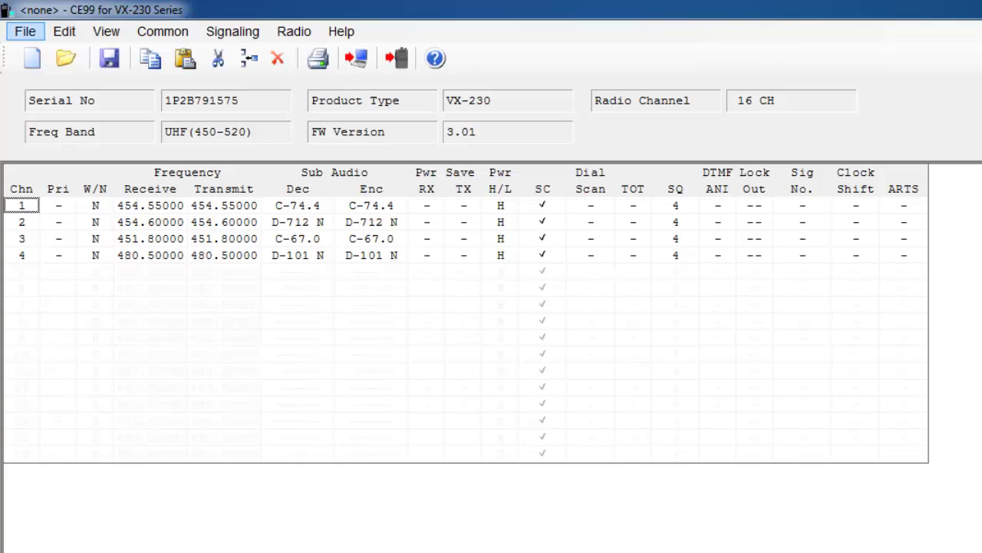
# Step: Save the radio configuration as a CE99 file named Demo on the desktop and select the saved file there
pyautogui.click(25, 30)
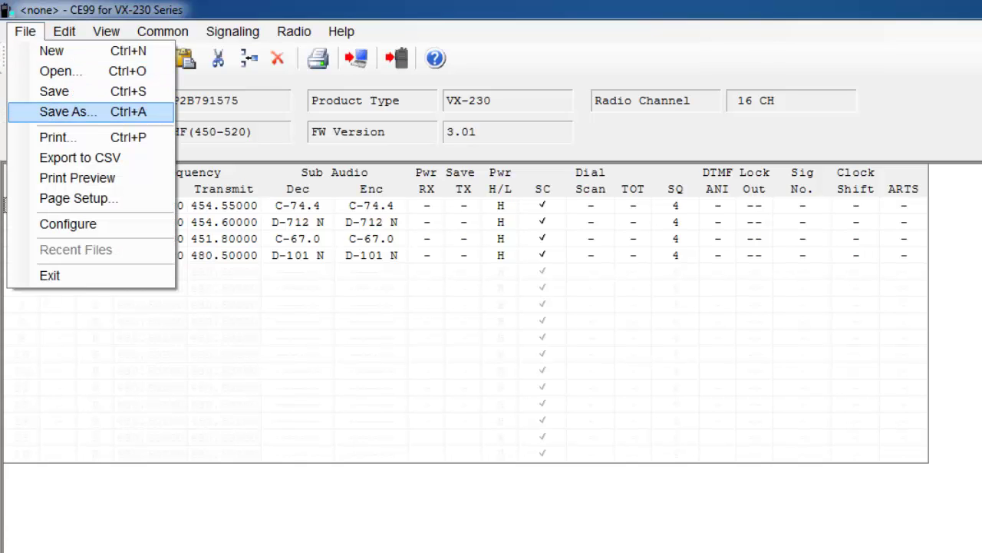
pyautogui.press('Escape')
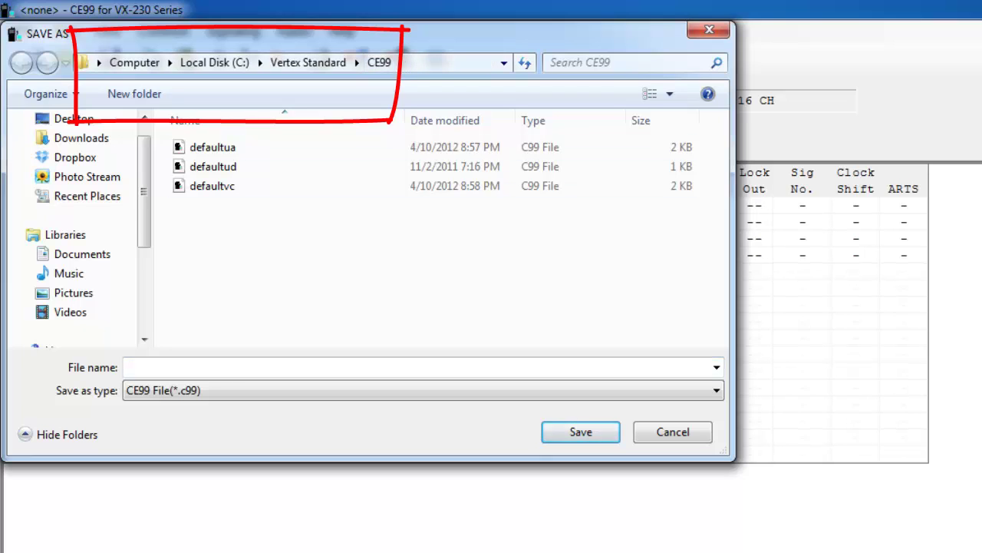
pyautogui.click(73, 119)
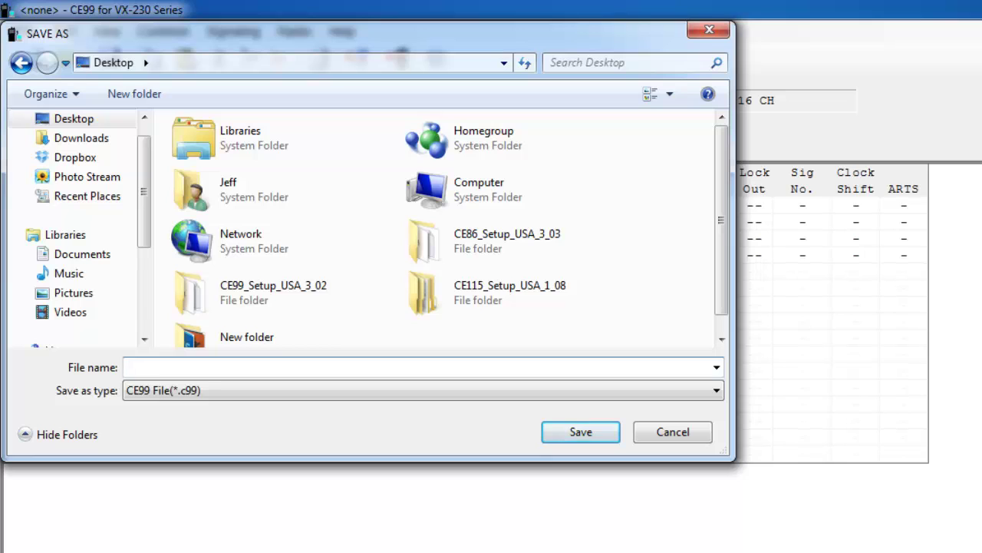
pyautogui.write('Demo')
pyautogui.press('Return')
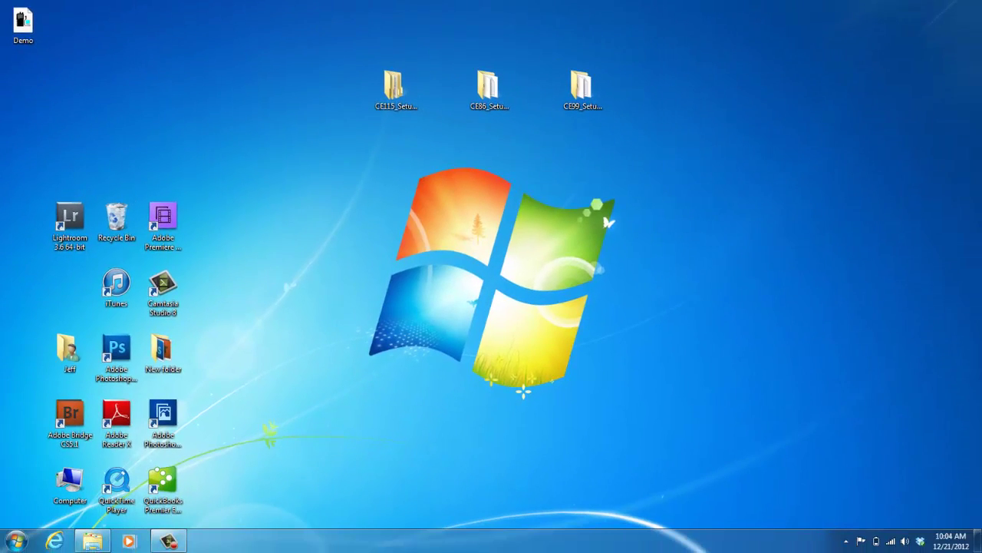
pyautogui.click(23, 25)
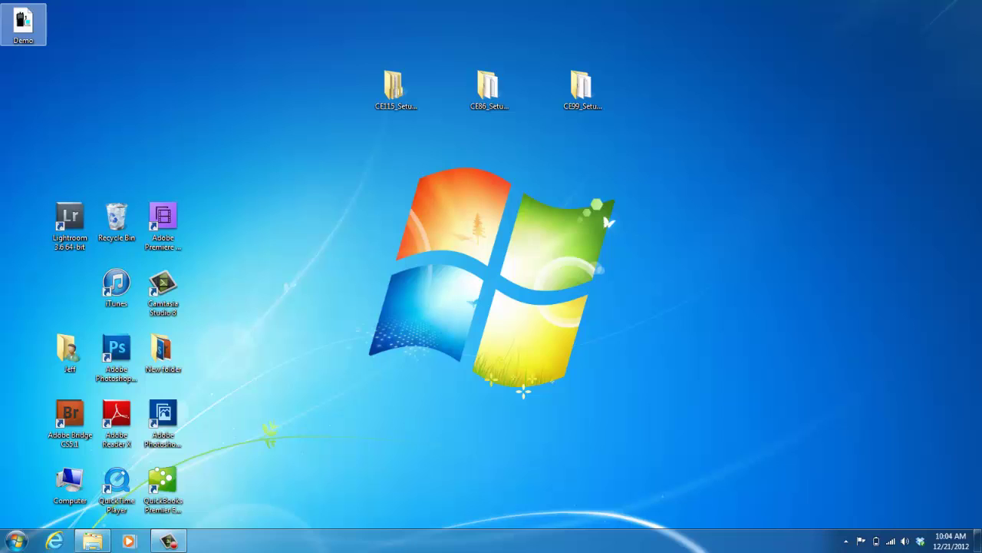